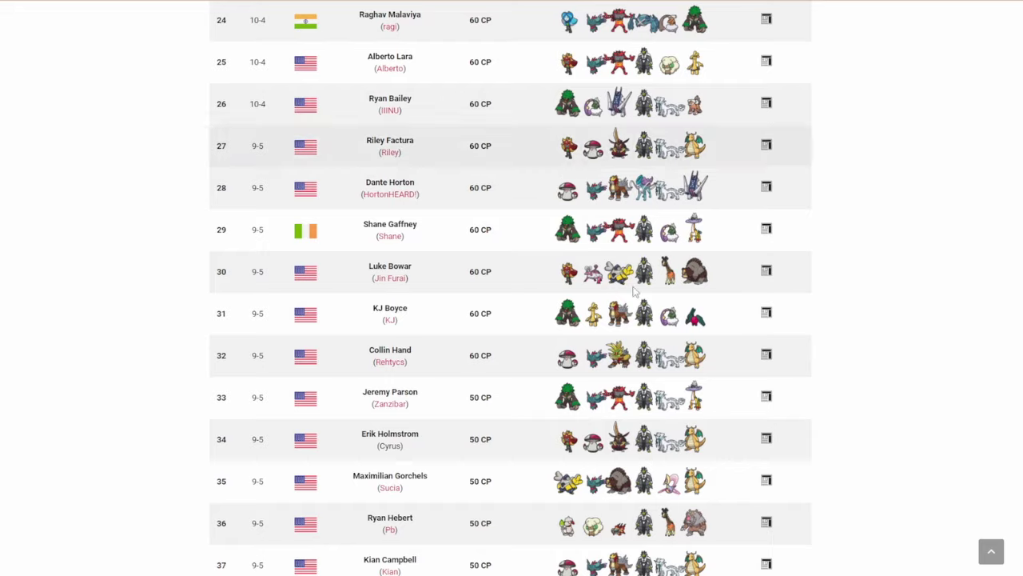
# Look over Dragonite's level 50 Inner Focus set and show the learnable moves for its Extreme Speed slot
pyautogui.scroll(5, 755, 387)
pyautogui.scroll(20, 755, 386)
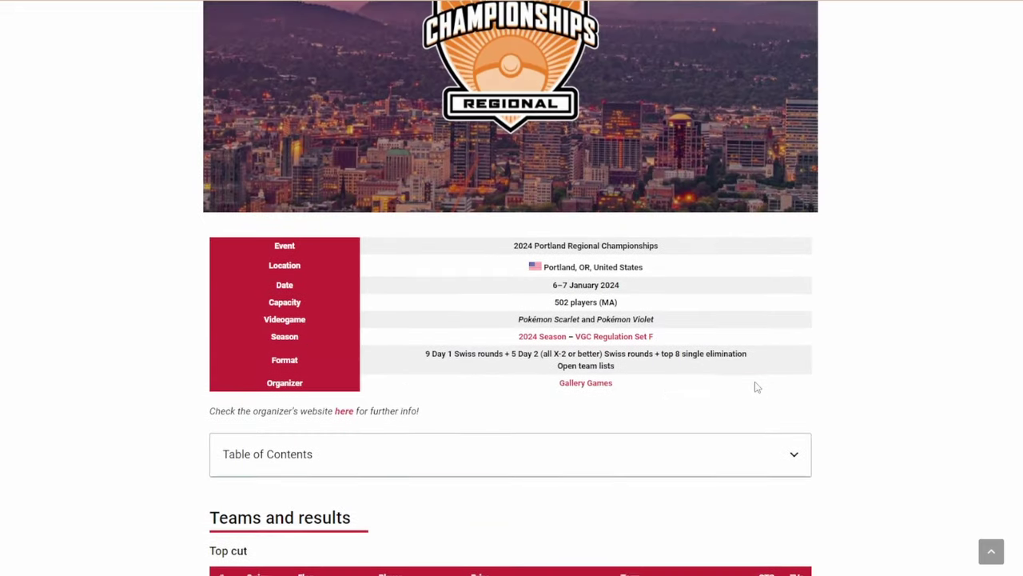
pyautogui.scroll(-5, 757, 387)
pyautogui.scroll(-5, 756, 385)
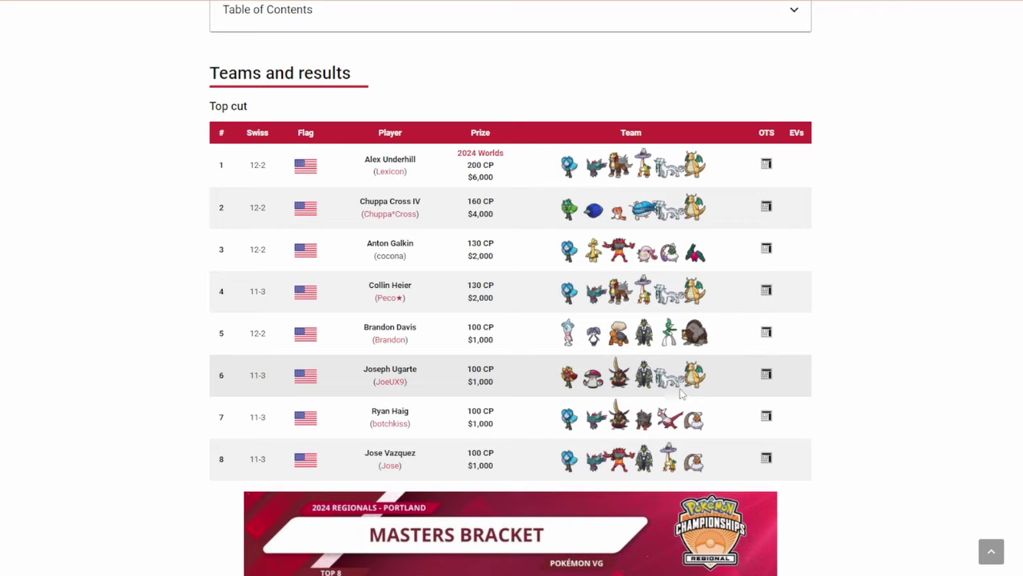
pyautogui.scroll(-8, 680, 390)
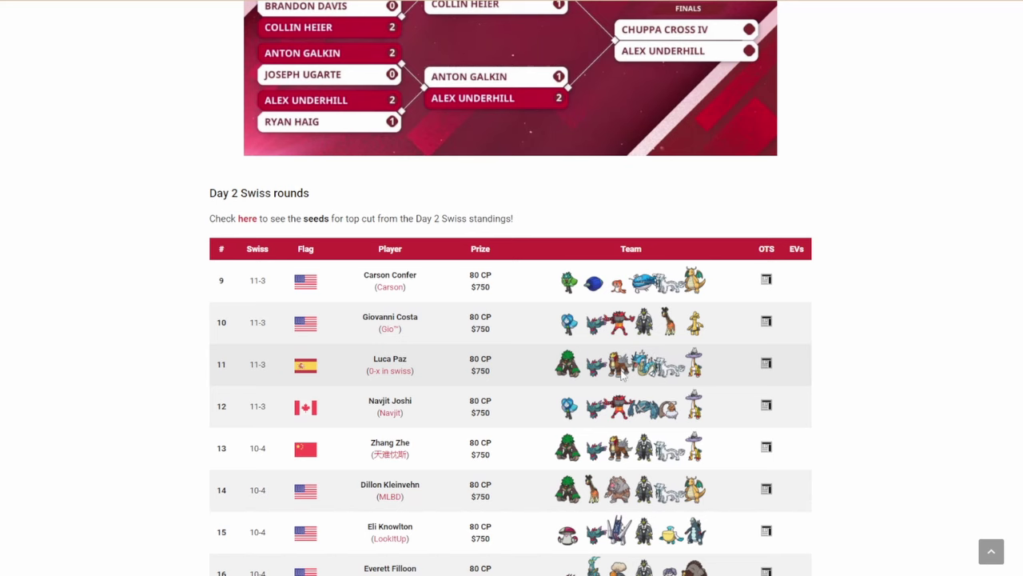
pyautogui.scroll(-1, 624, 374)
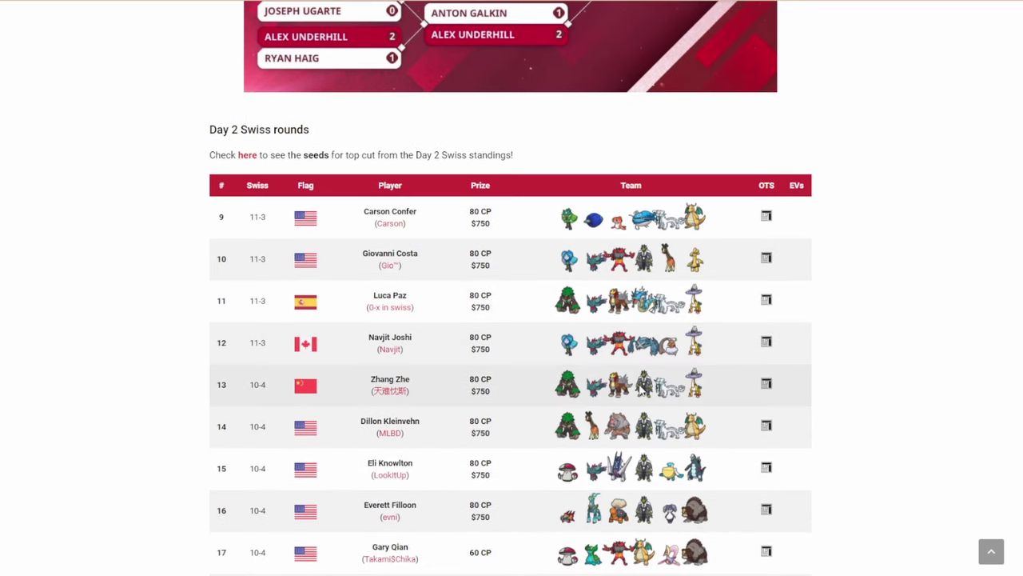
pyautogui.scroll(-3, 594, 364)
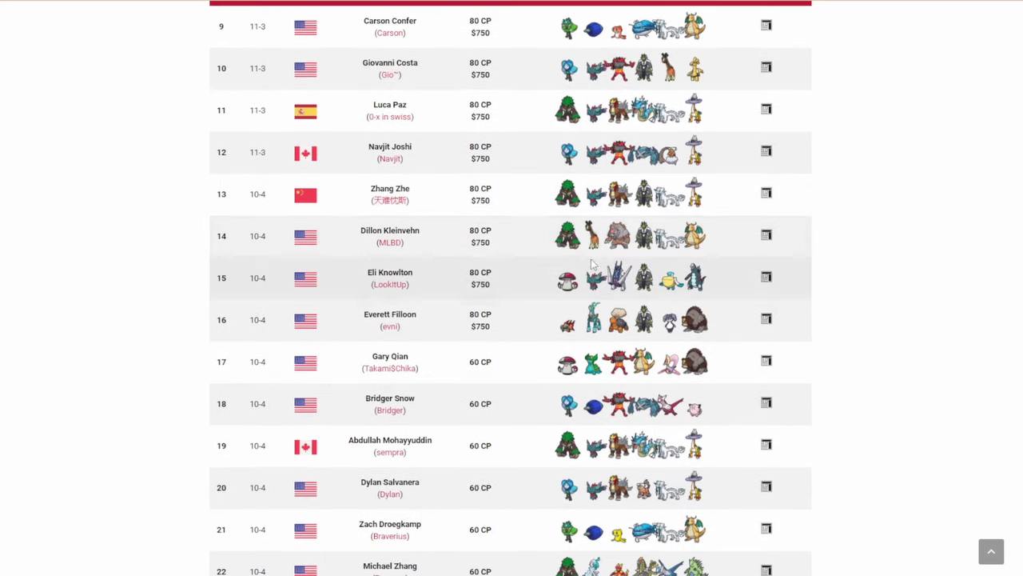
pyautogui.scroll(-2, 639, 298)
pyautogui.scroll(-5, 638, 301)
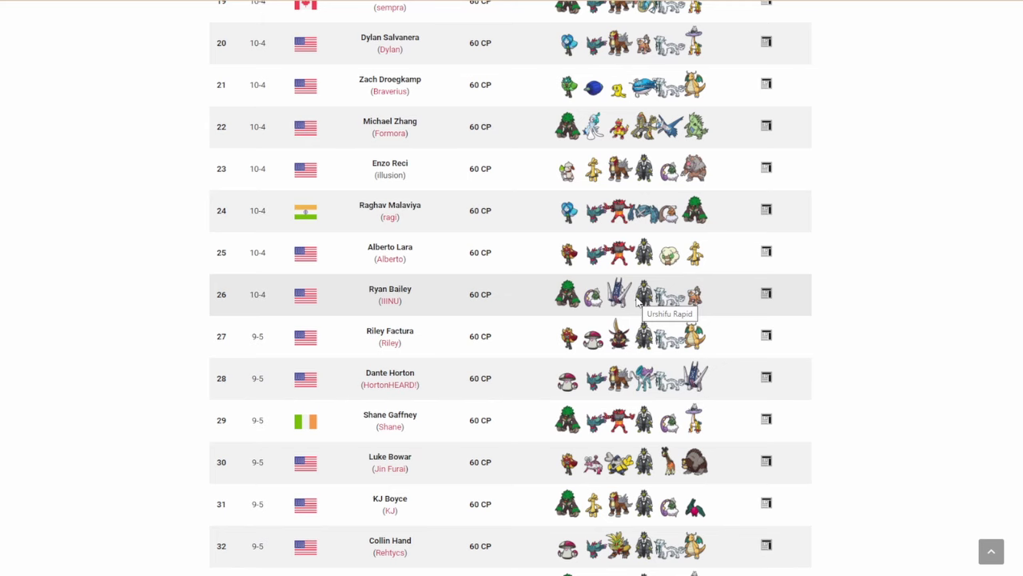
pyautogui.scroll(-7, 638, 301)
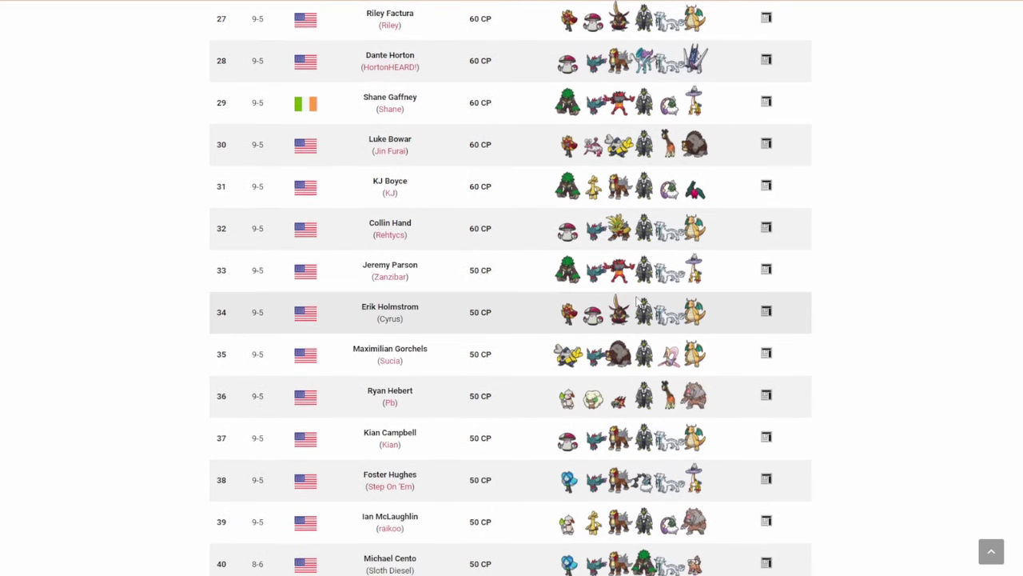
pyautogui.scroll(-5, 638, 301)
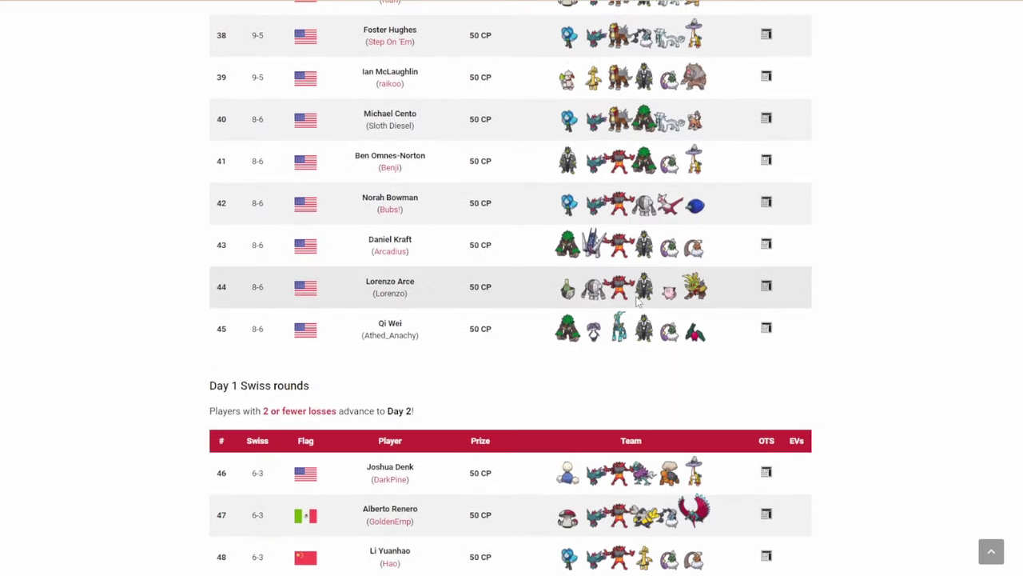
pyautogui.scroll(4, 638, 302)
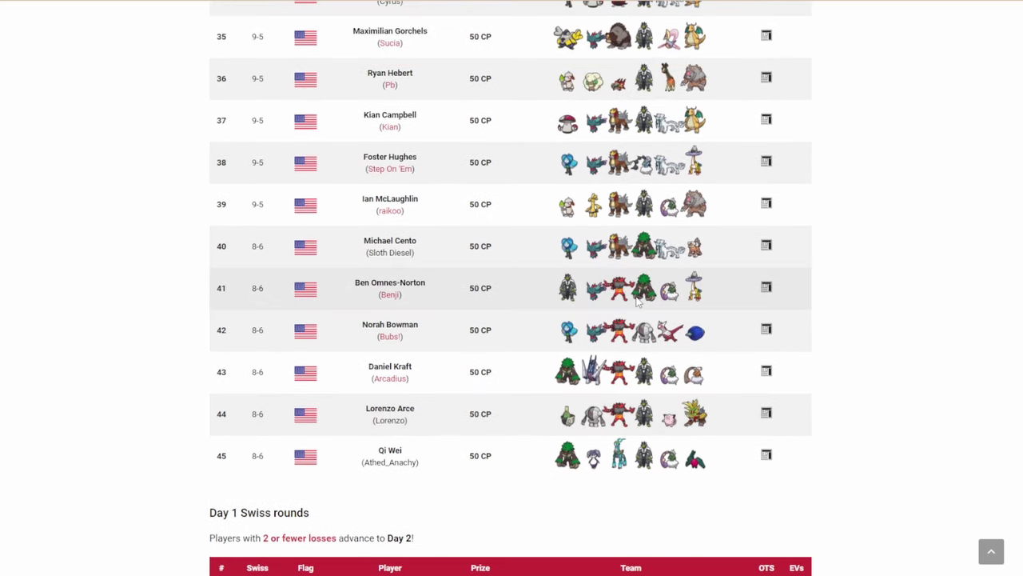
pyautogui.scroll(1, 638, 302)
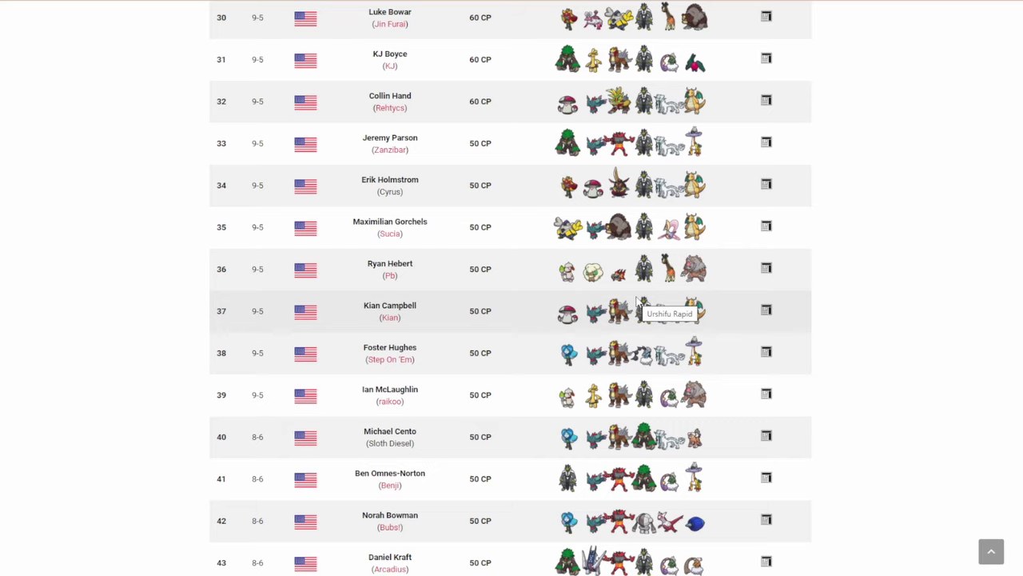
pyautogui.scroll(20, 638, 301)
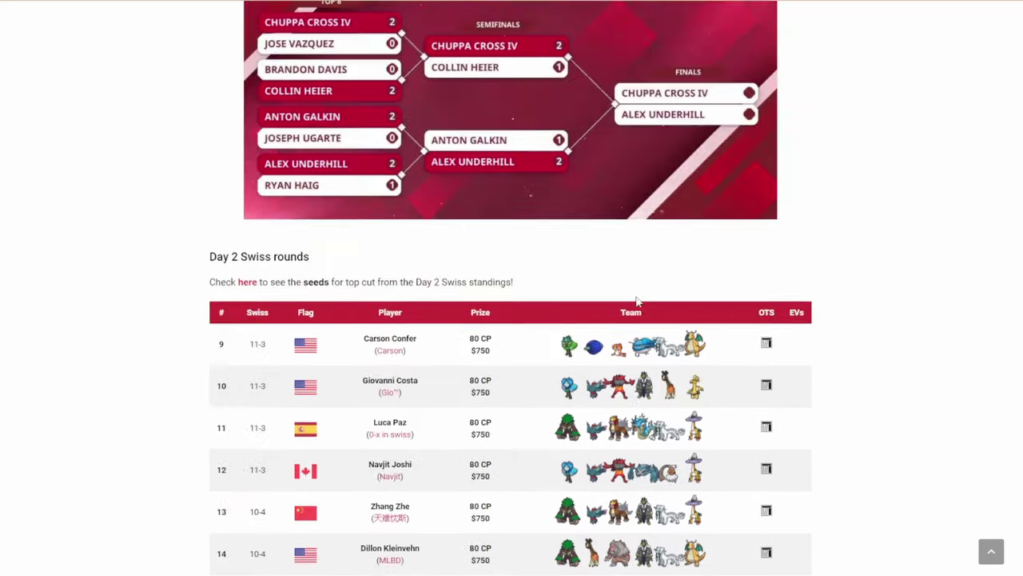
pyautogui.scroll(7, 636, 302)
pyautogui.scroll(-3, 637, 303)
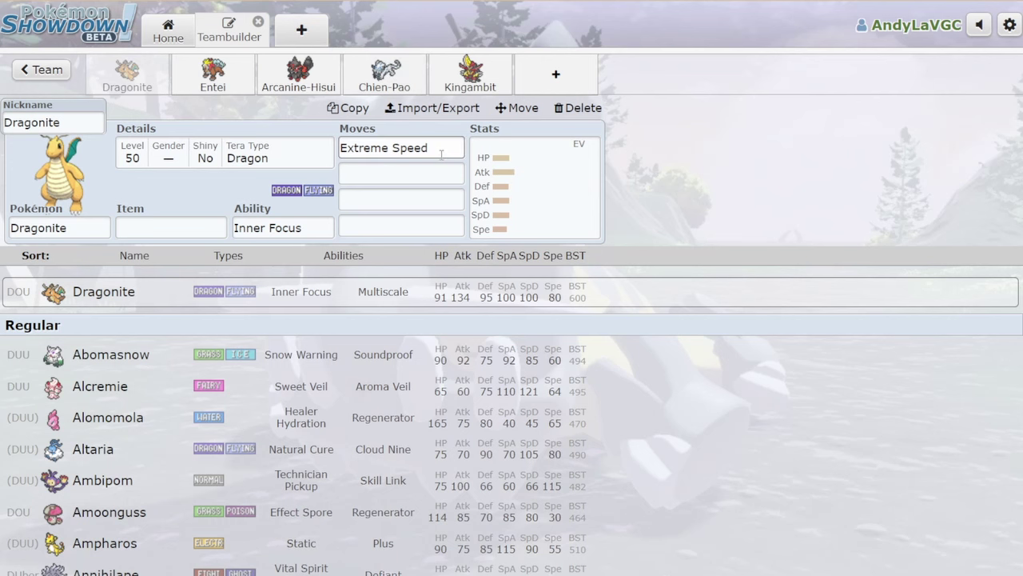
pyautogui.click(441, 154)
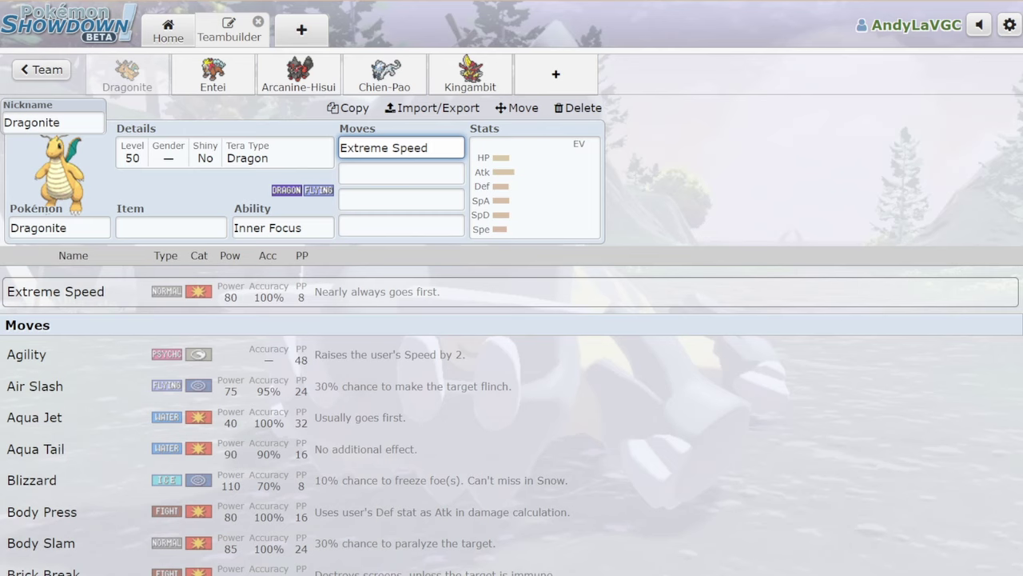
# Open Entei's set: level 50, Fire Tera Type, Pressure, Extreme Speed
pyautogui.click(209, 88)
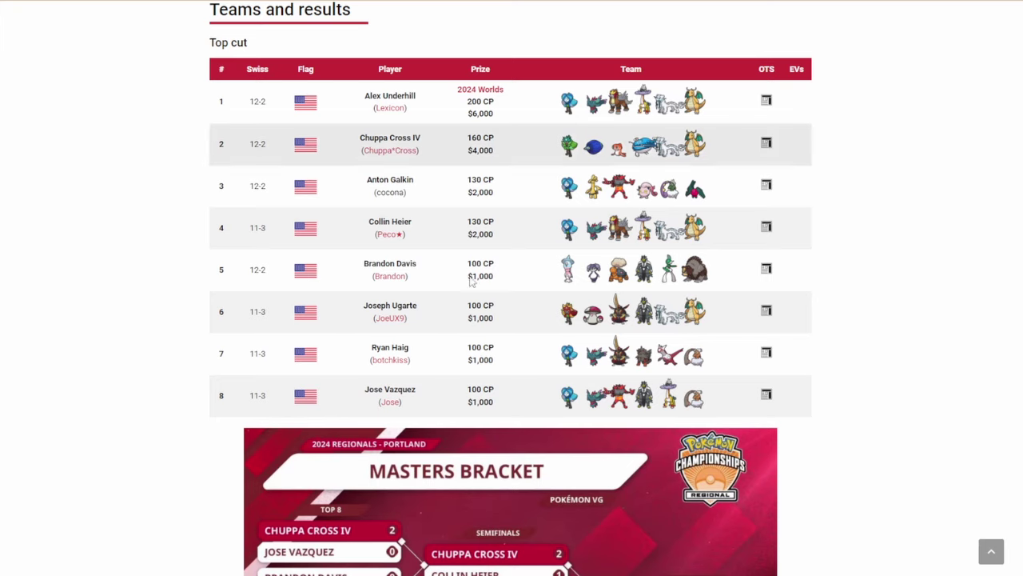
# Scroll the Portland Regionals standings on Victory Road to the 'Teams and results' top-cut table
pyautogui.scroll(10, 569, 378)
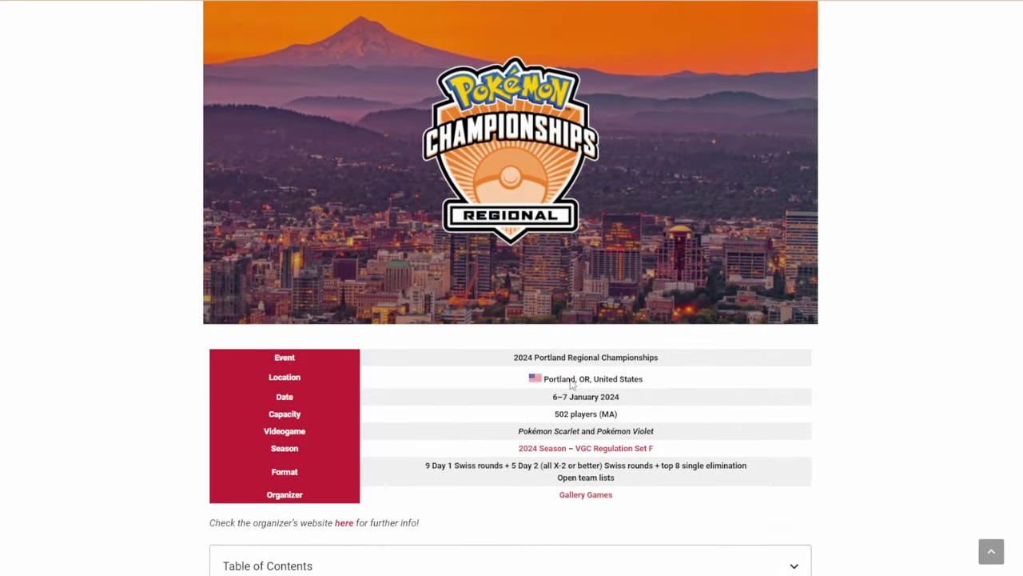
pyautogui.scroll(3, 570, 384)
pyautogui.scroll(-9, 570, 383)
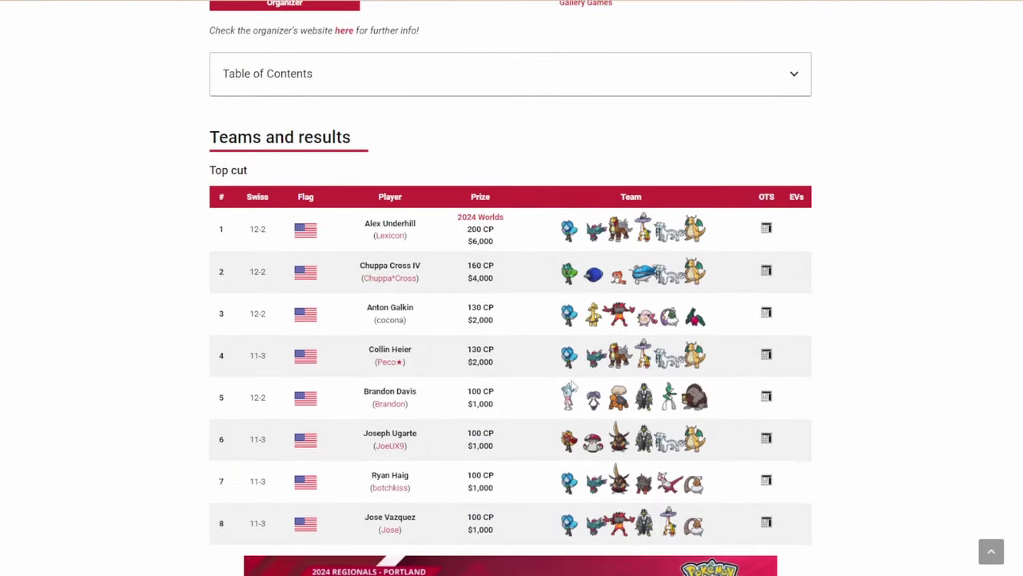
pyautogui.scroll(-5, 655, 494)
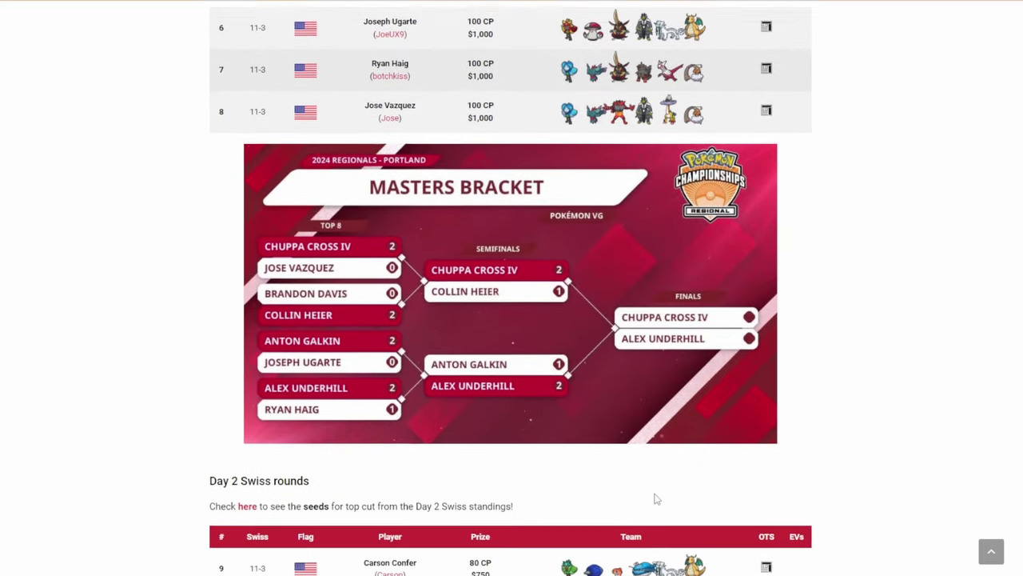
pyautogui.scroll(-4, 654, 498)
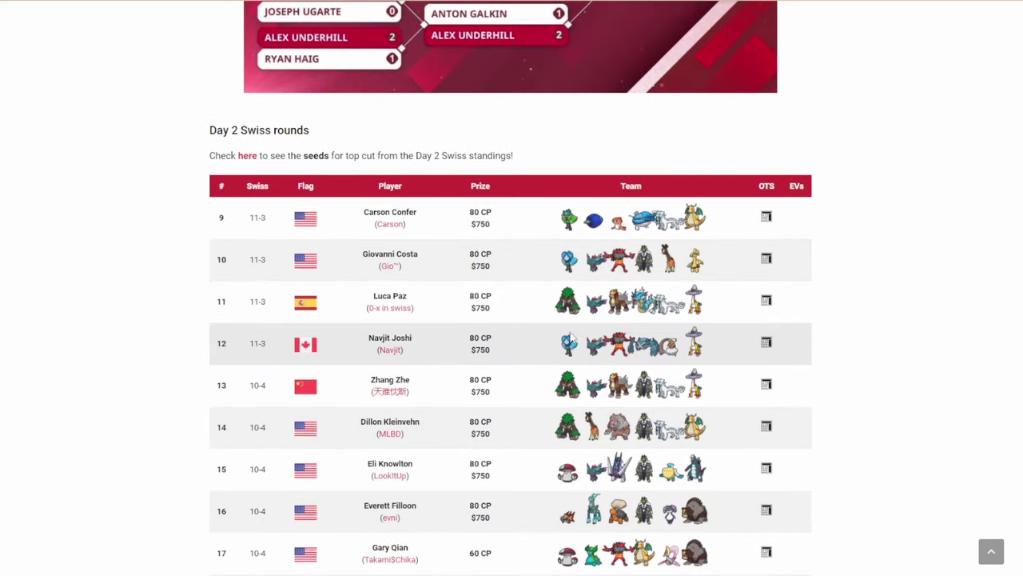
pyautogui.scroll(-2, 742, 464)
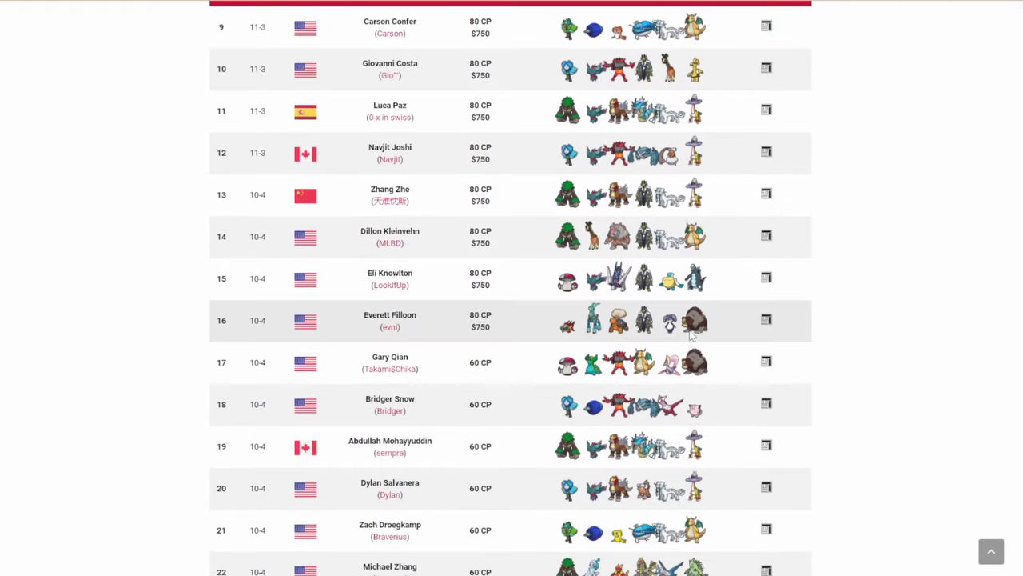
pyautogui.scroll(-3, 738, 485)
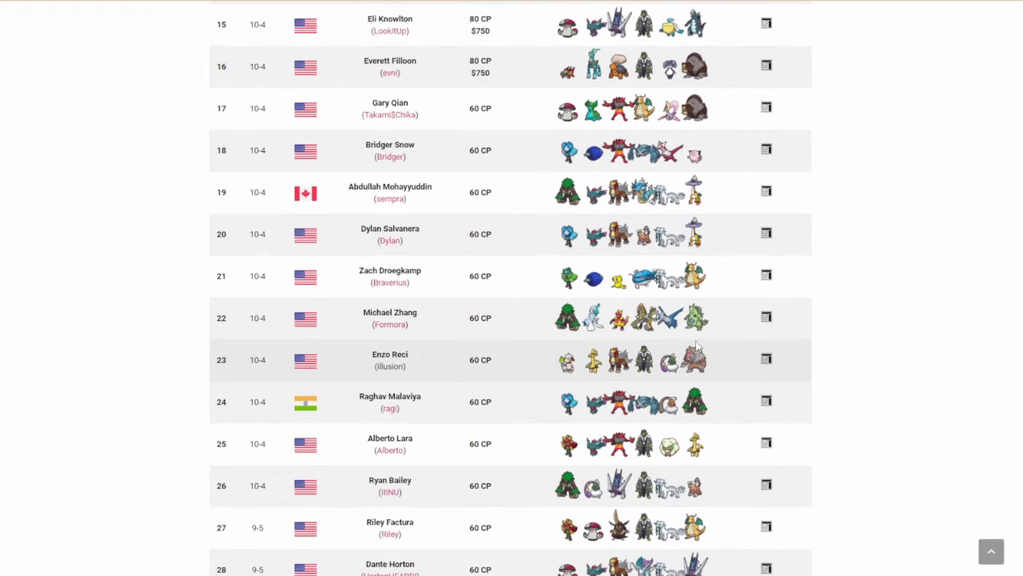
pyautogui.scroll(-1, 858, 520)
pyautogui.scroll(-3, 858, 519)
pyautogui.scroll(-2, 859, 519)
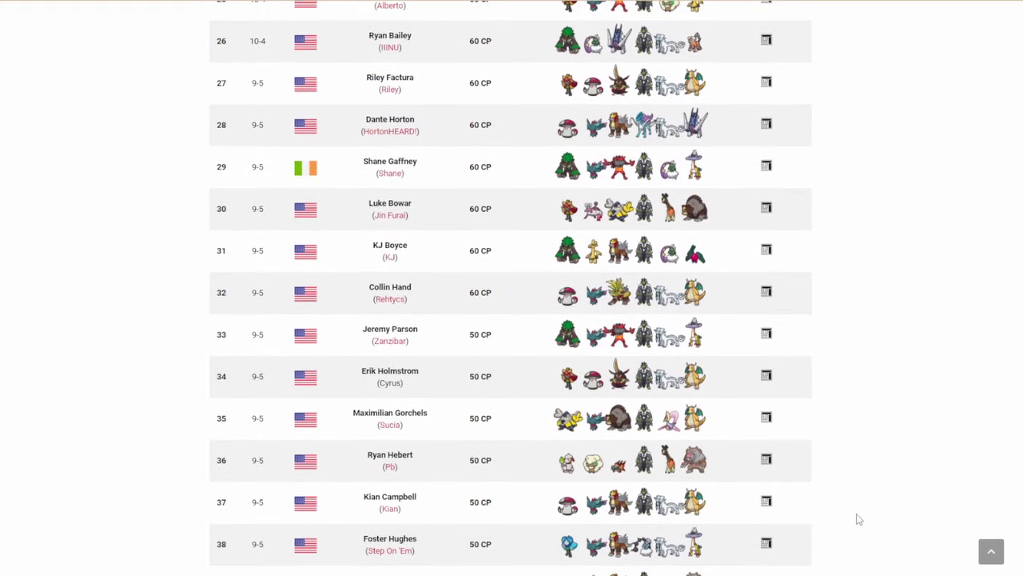
pyautogui.scroll(-2, 858, 520)
pyautogui.scroll(-3, 858, 520)
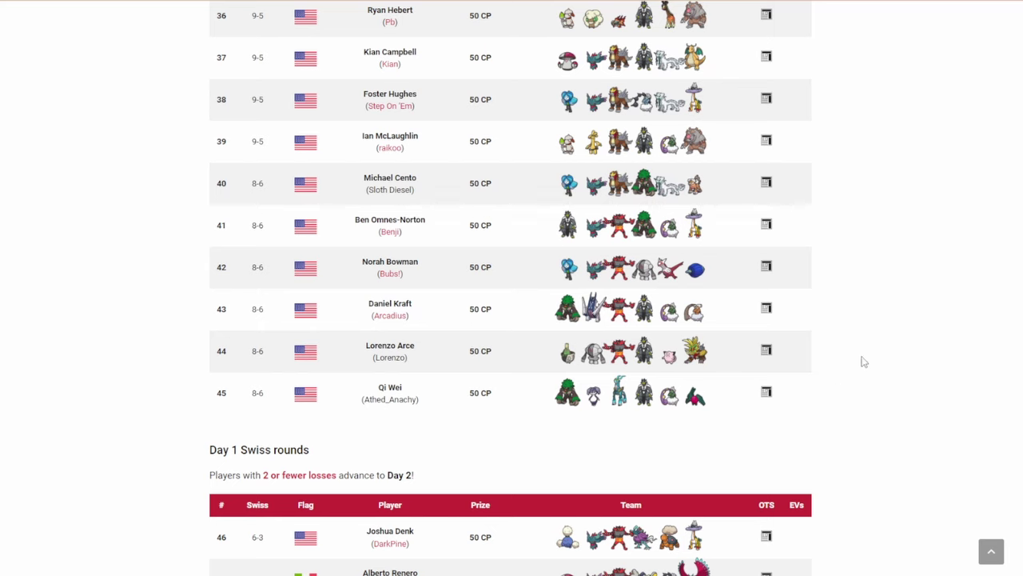
pyautogui.scroll(4, 718, 390)
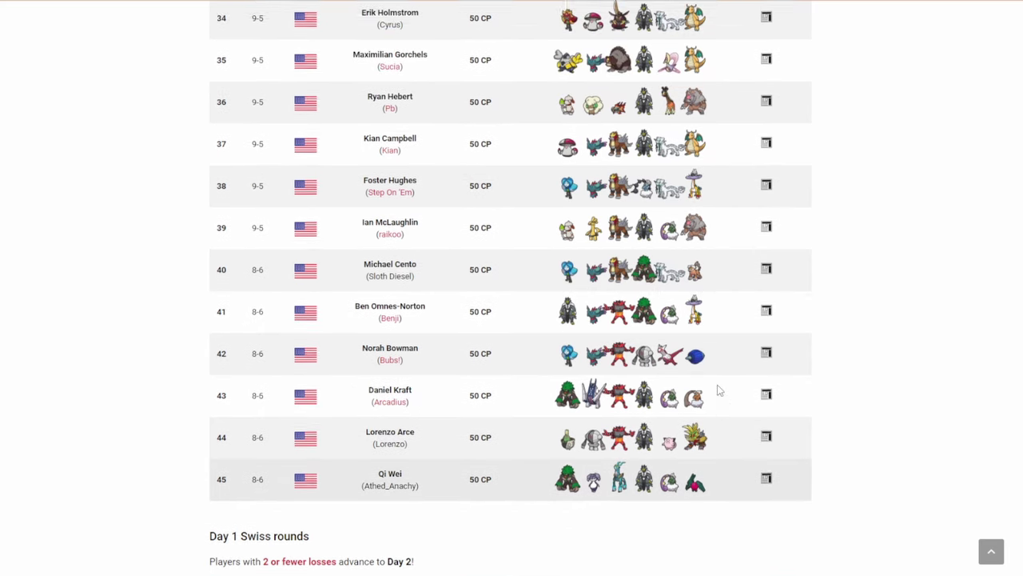
pyautogui.scroll(15, 717, 390)
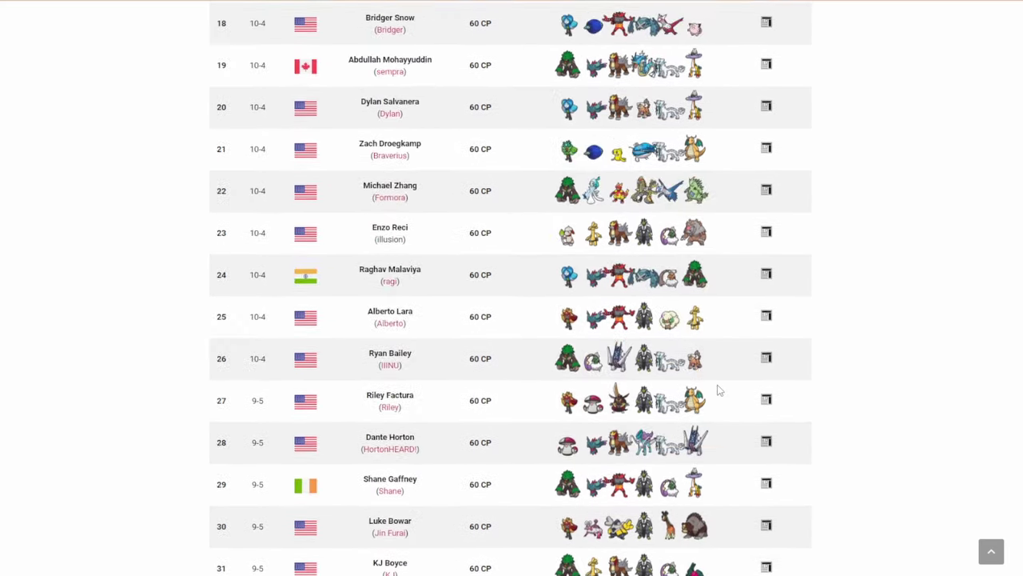
pyautogui.scroll(3, 717, 390)
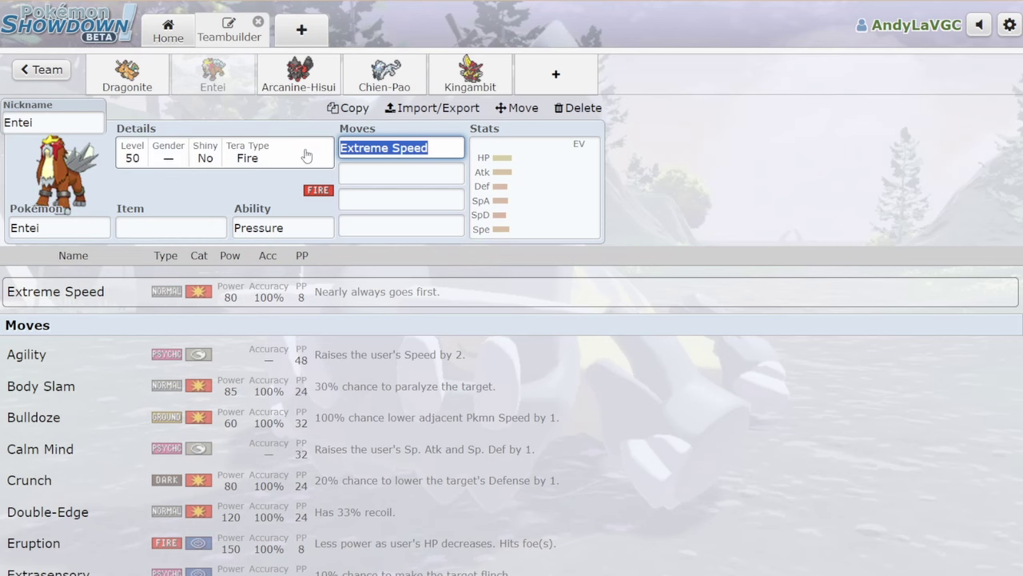
# After a glance at Dragonite, change Entei's ability to Inner Focus
pyautogui.click(134, 80)
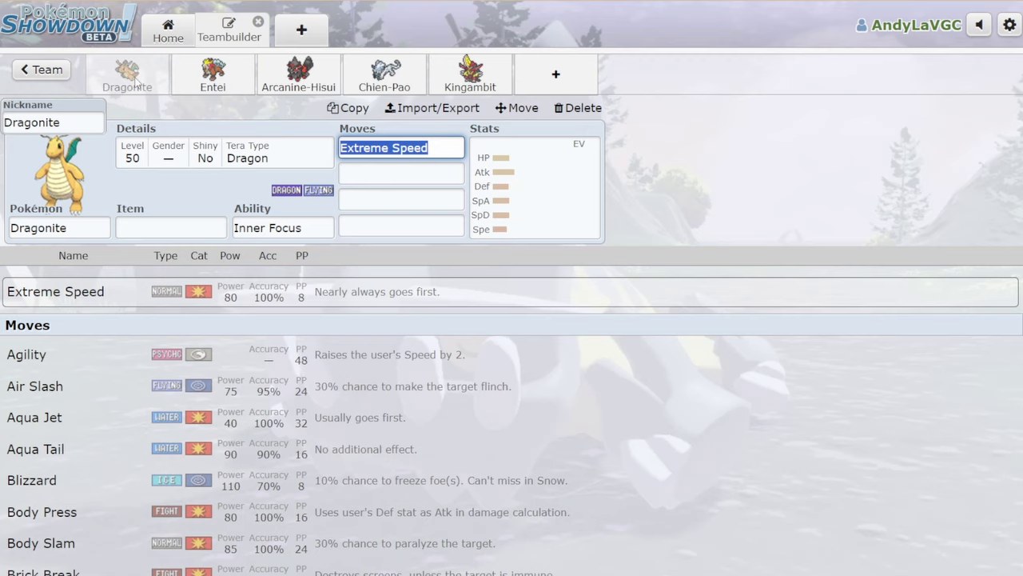
pyautogui.click(213, 80)
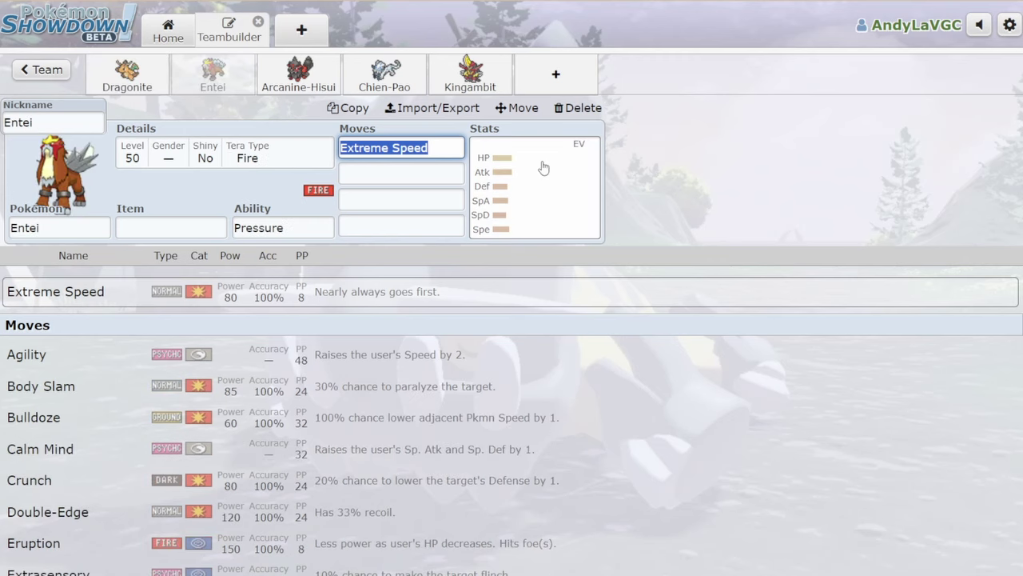
pyautogui.click(315, 230)
pyautogui.click(119, 385)
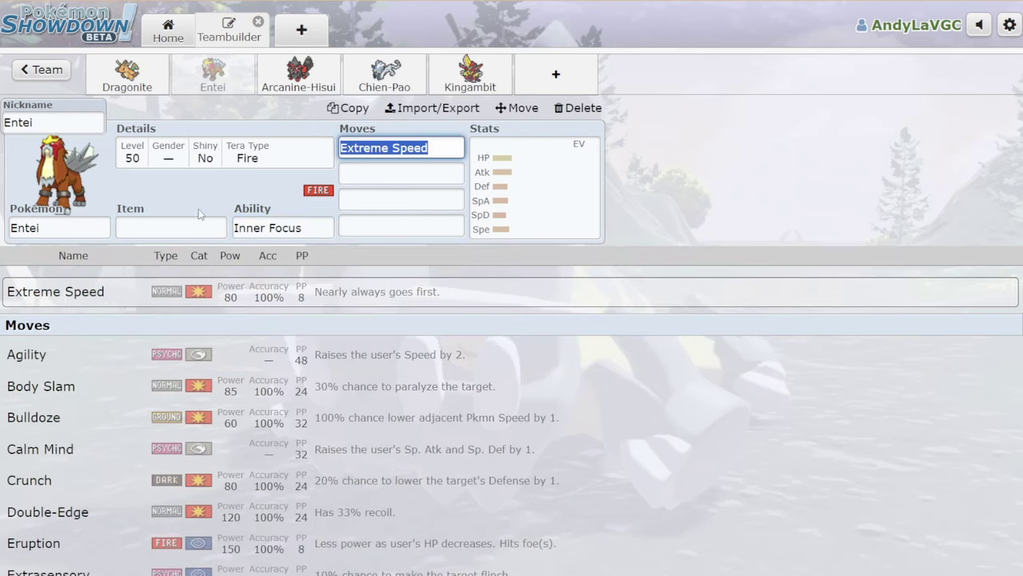
# Add Sacred Fire as Entei's second move and browse options for the empty third slot
pyautogui.click(360, 174)
pyautogui.write('sac')
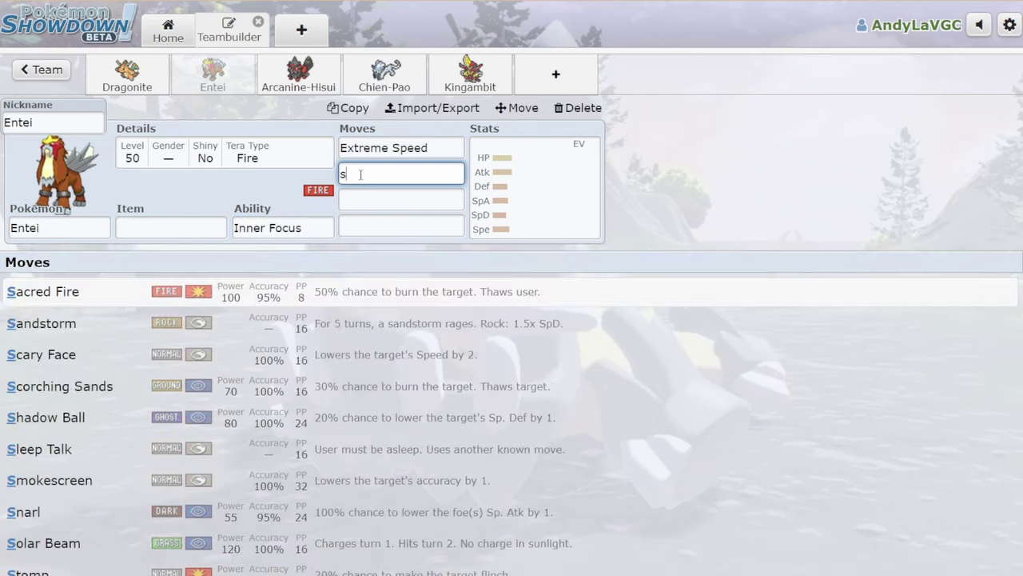
pyautogui.click(324, 293)
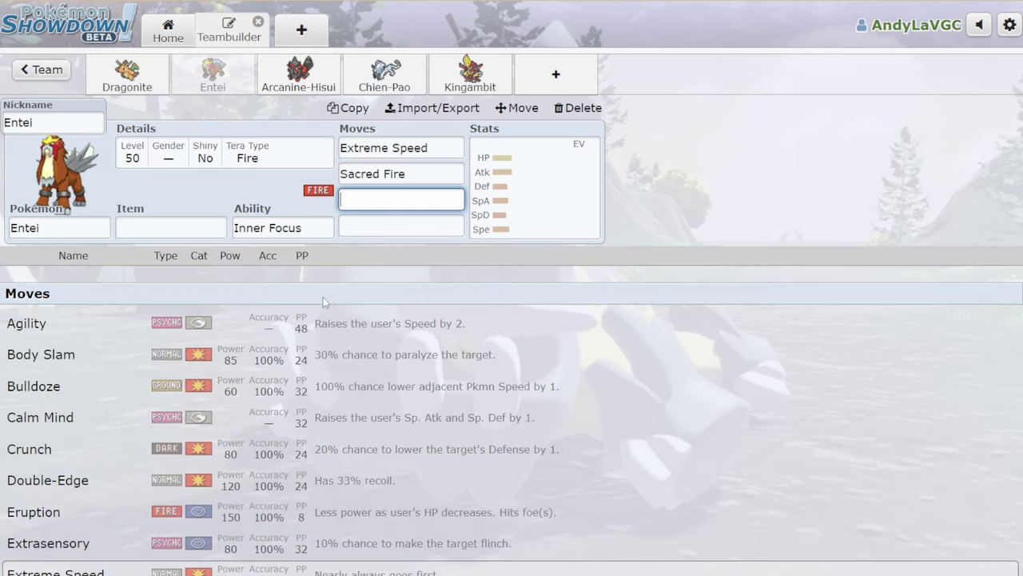
pyautogui.click(354, 219)
pyautogui.click(354, 203)
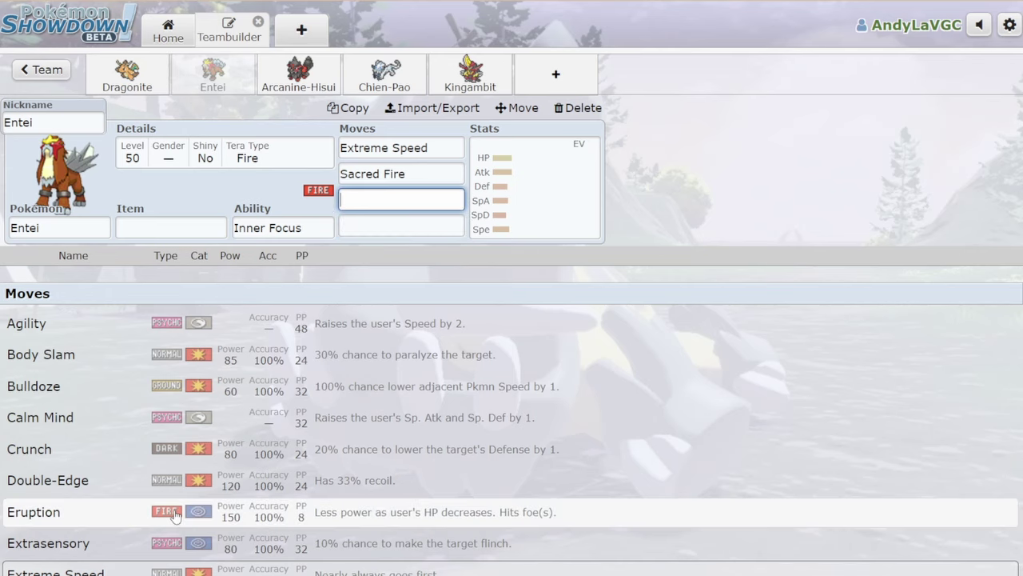
pyautogui.scroll(-6, 175, 516)
pyautogui.scroll(-4, 175, 516)
pyautogui.scroll(-3, 116, 483)
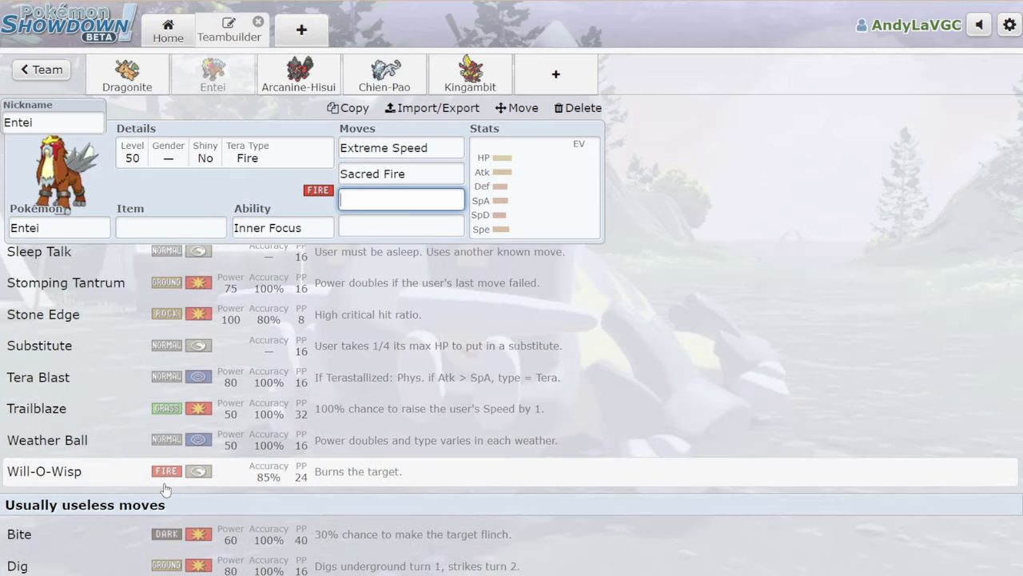
pyautogui.scroll(15, 167, 488)
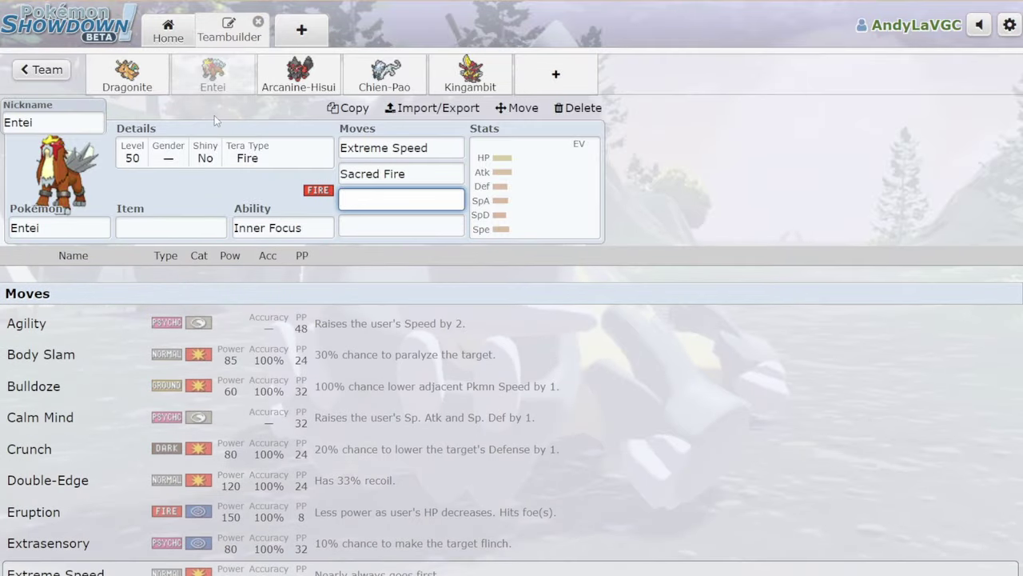
pyautogui.click(280, 80)
pyautogui.click(312, 222)
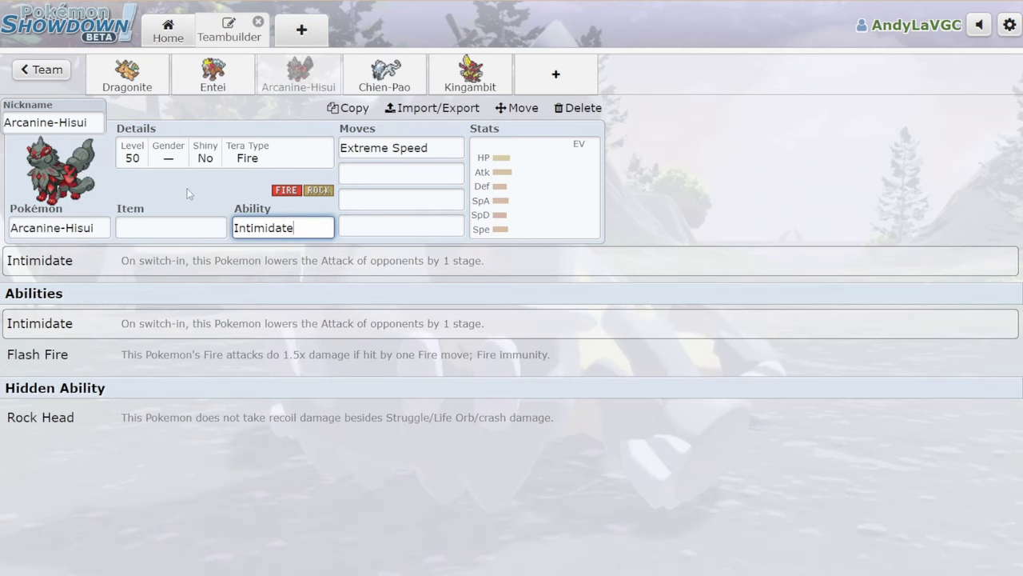
pyautogui.click(187, 192)
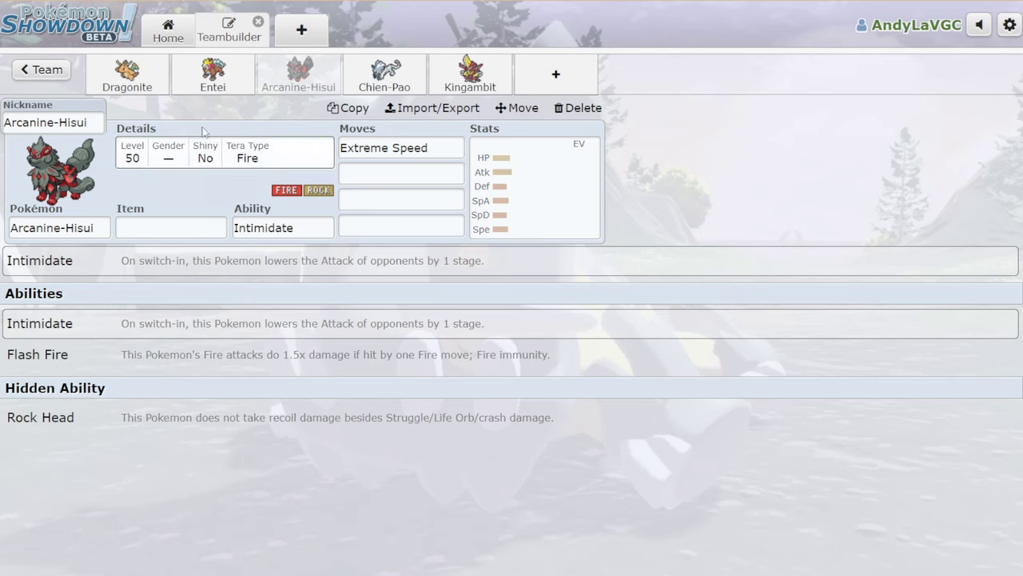
pyautogui.click(128, 74)
pyautogui.click(224, 80)
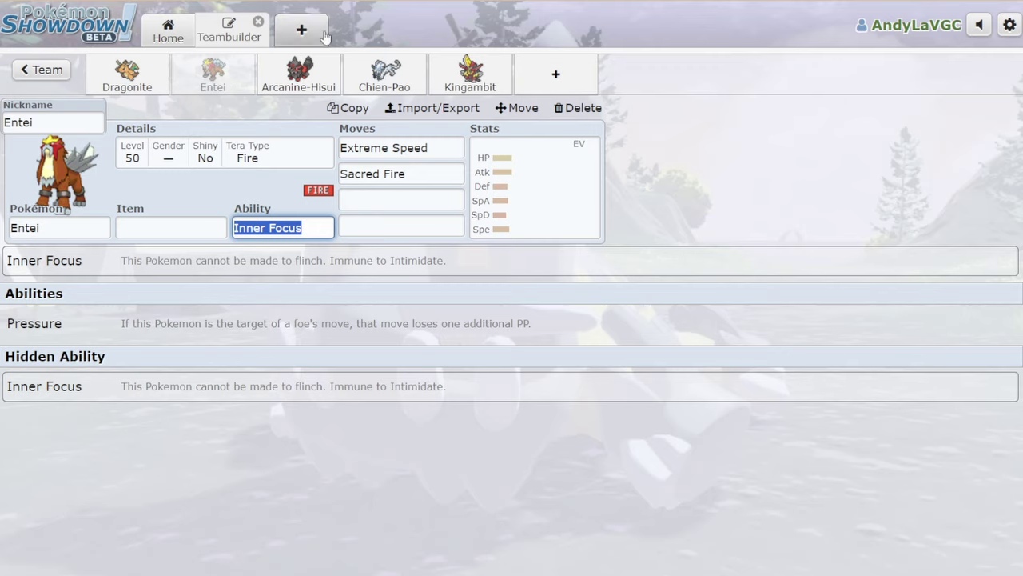
# Open Chien-Pao's set with Dark Tera Type, Sword of Ruin and Sucker Punch
pyautogui.click(356, 74)
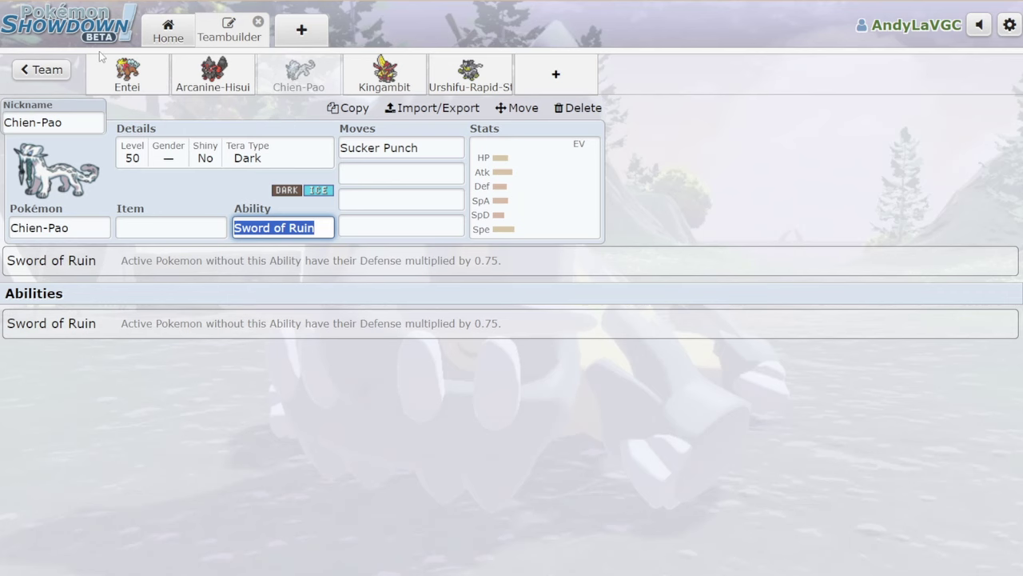
# Review the team overview and step through the Dragonite, Entei, Arcanine-Hisui and Chien-Pao sets
pyautogui.click(42, 69)
pyautogui.click(455, 243)
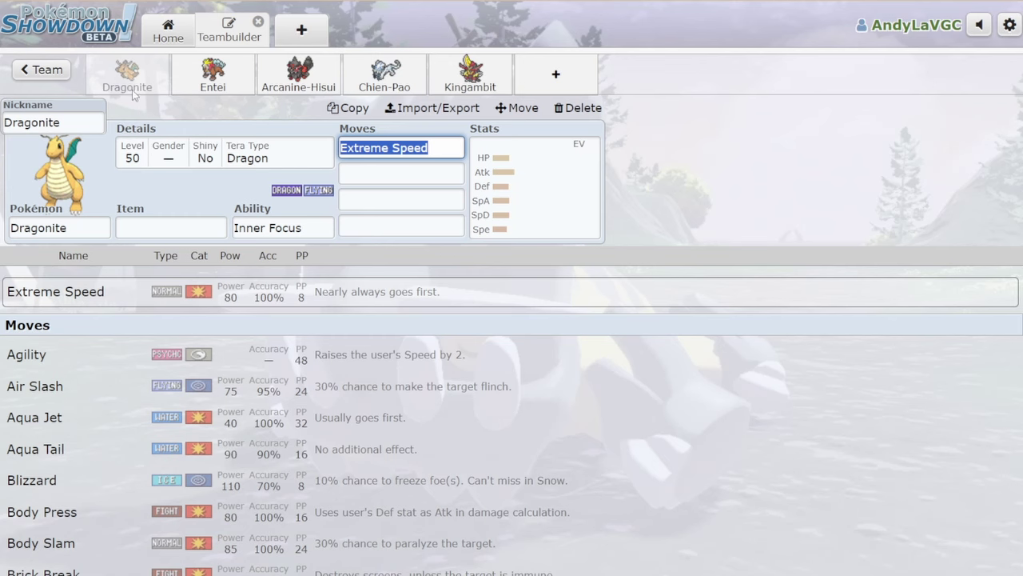
pyautogui.click(212, 80)
pyautogui.click(298, 80)
pyautogui.click(352, 88)
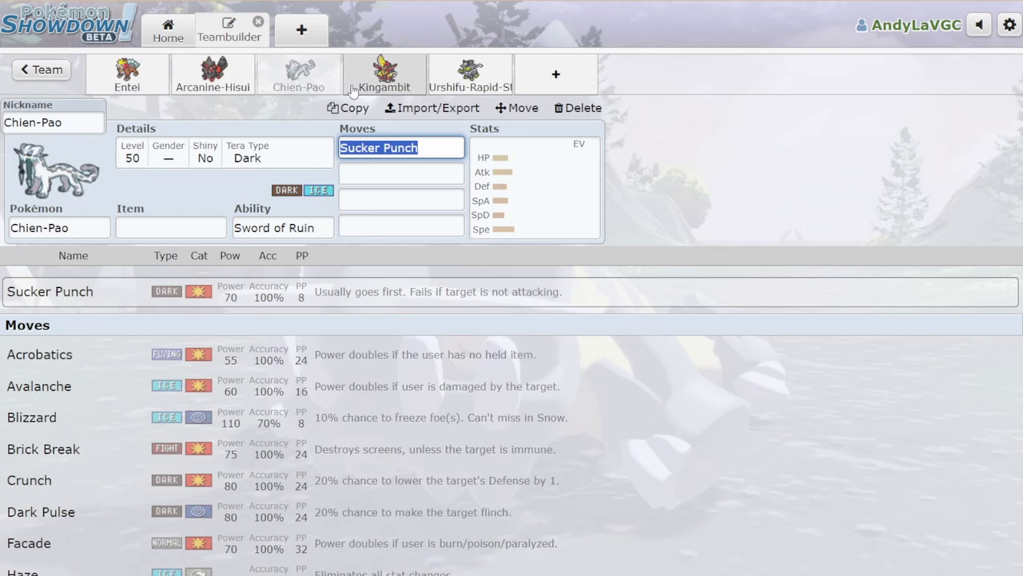
# Fill Kingambit's move slots 2–4 with Kowtow Cleave, Swords Dance and Protect
pyautogui.click(351, 88)
pyautogui.click(355, 169)
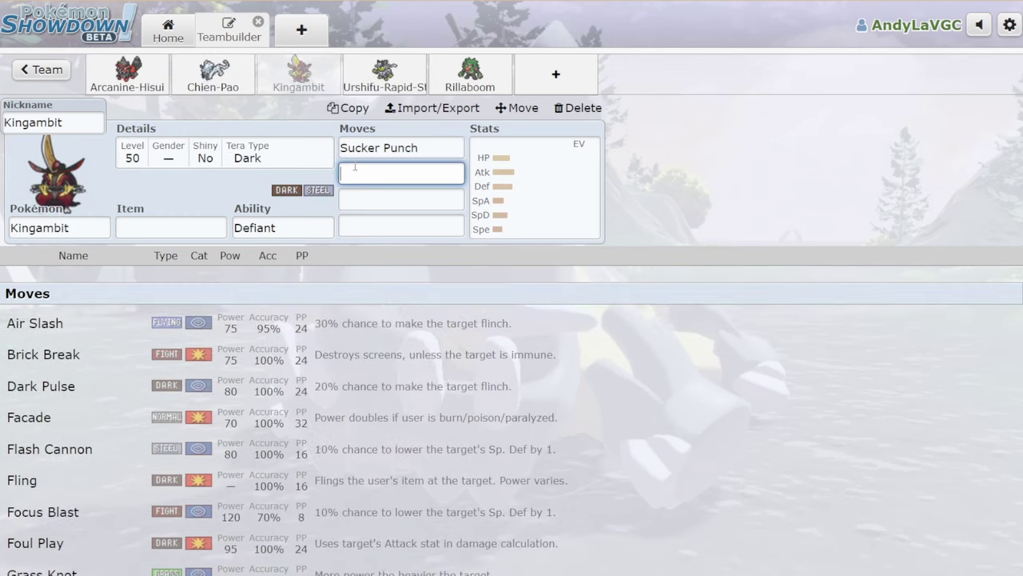
pyautogui.write('kow')
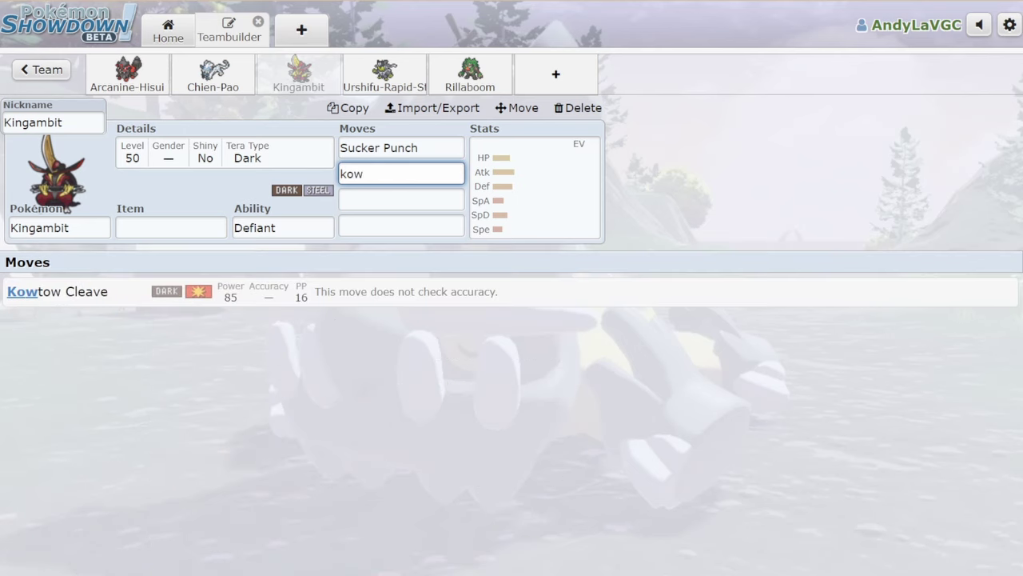
pyautogui.click(349, 291)
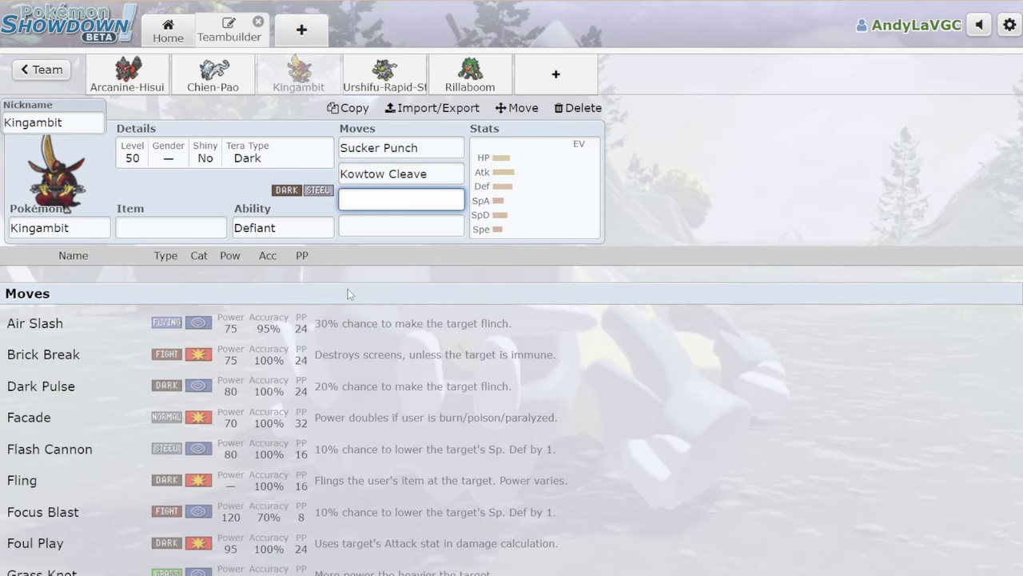
pyautogui.write('swo')
pyautogui.click(347, 291)
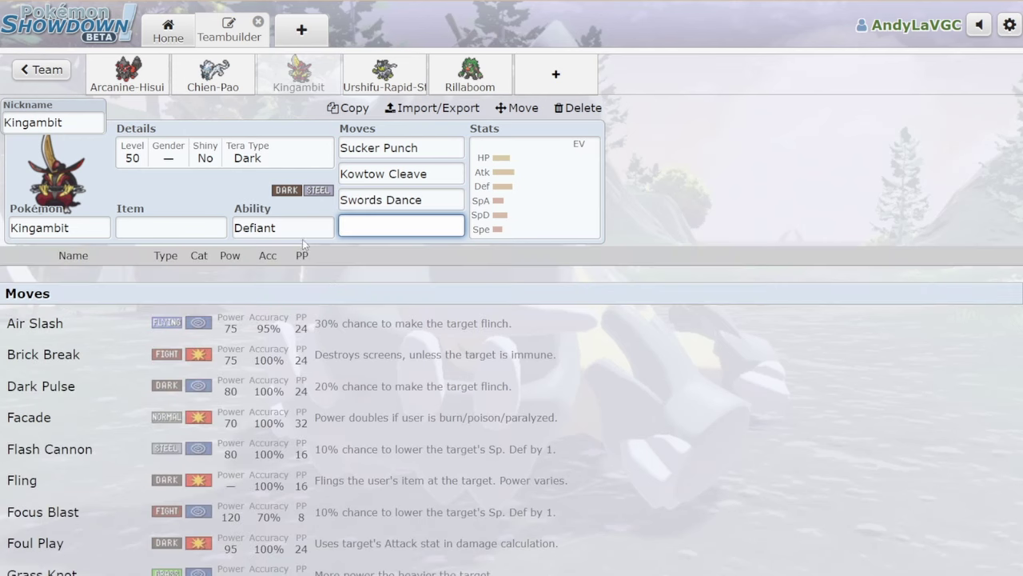
pyautogui.write('pro')
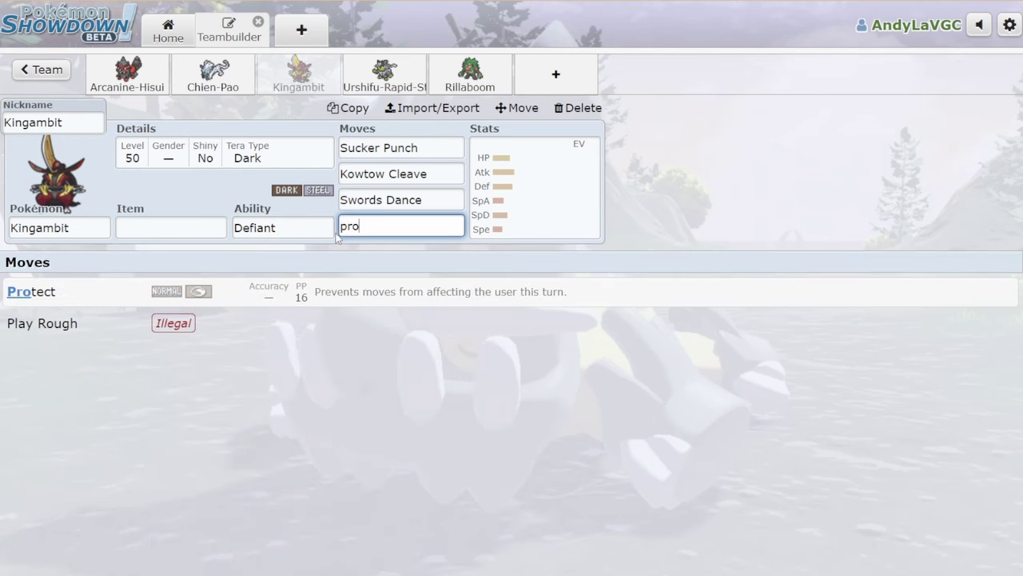
pyautogui.click(339, 297)
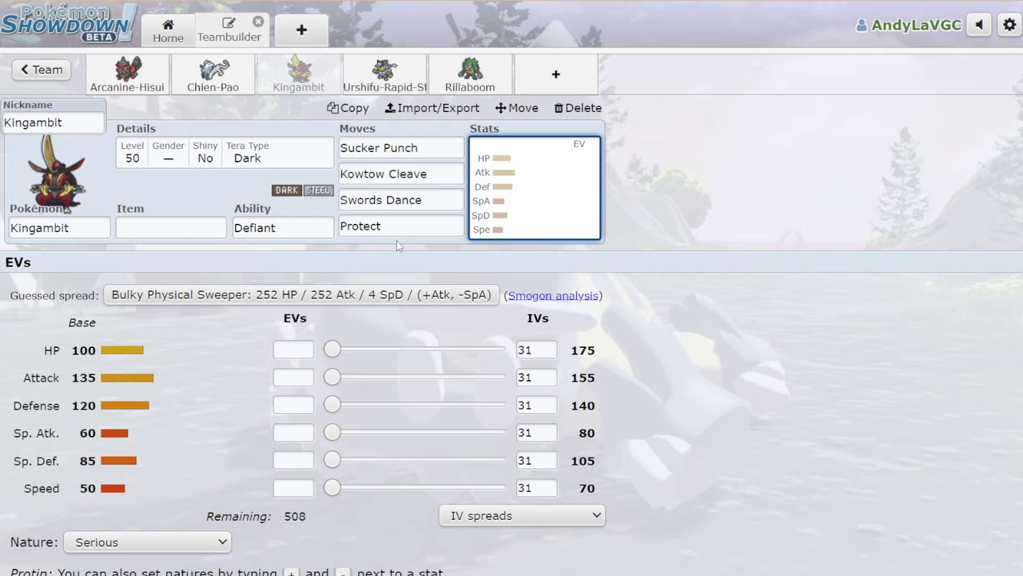
# Check Urshifu-Rapid-Strike's Aqua Jet set, leaving move 2 empty, then inspect Rillaboom's Grassy Glide
pyautogui.click(393, 76)
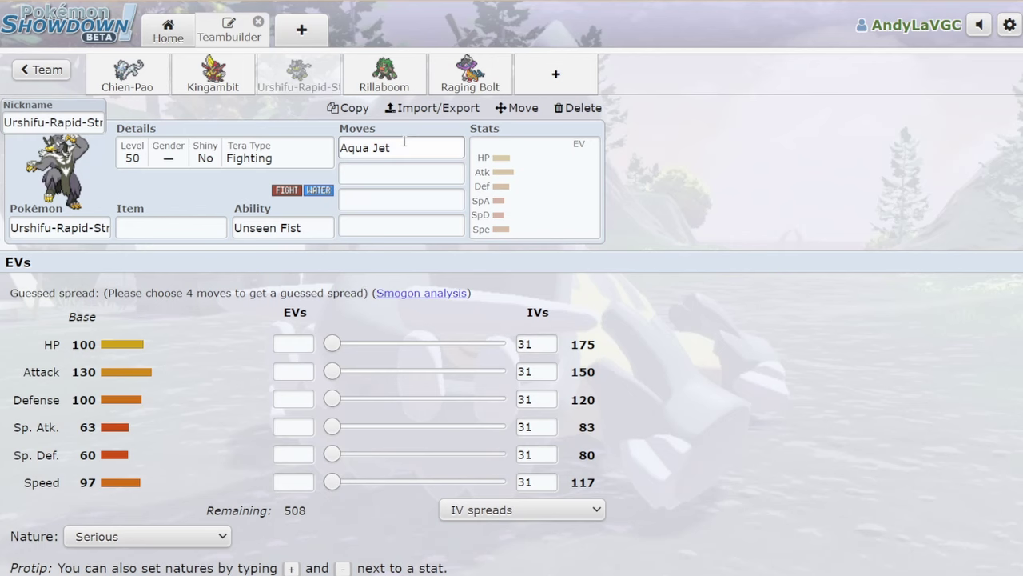
pyautogui.click(390, 173)
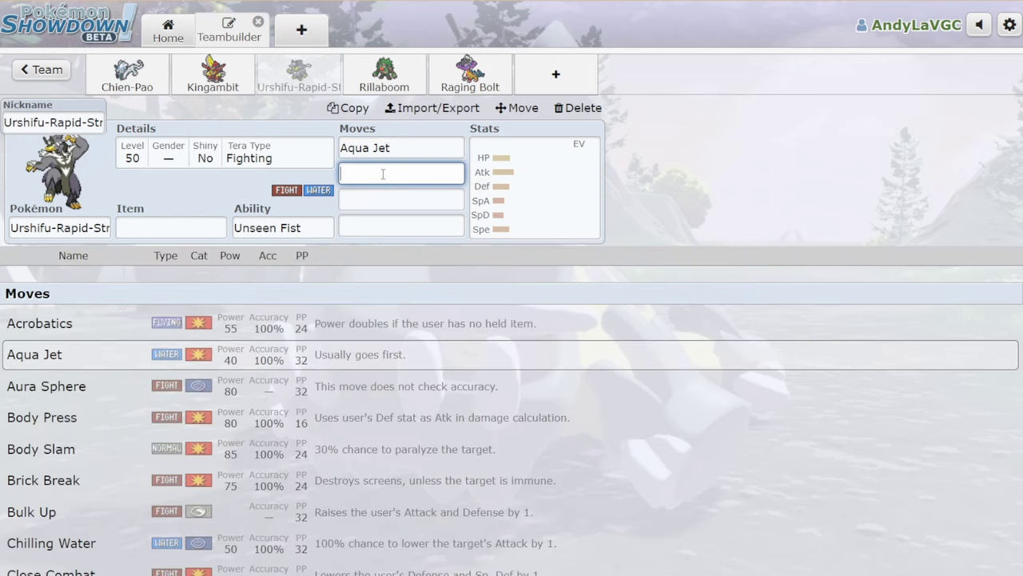
pyautogui.write('s')
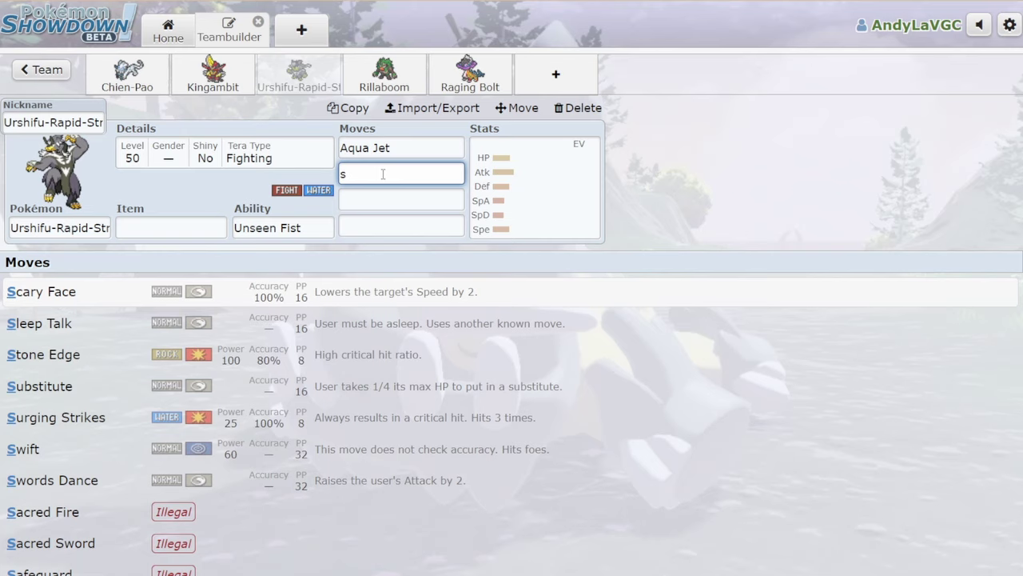
pyautogui.press('BackSpace')
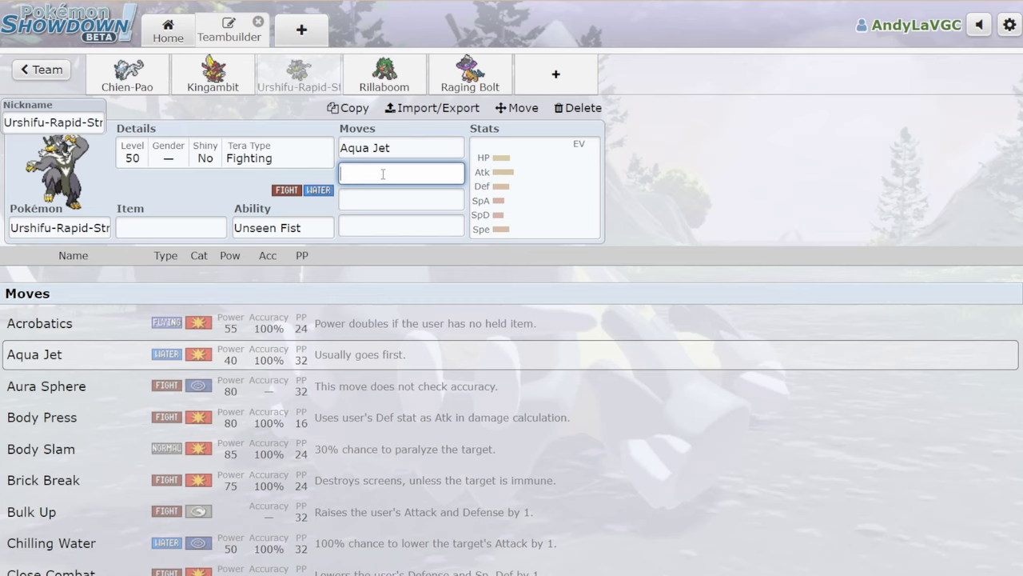
pyautogui.click(415, 74)
pyautogui.click(432, 155)
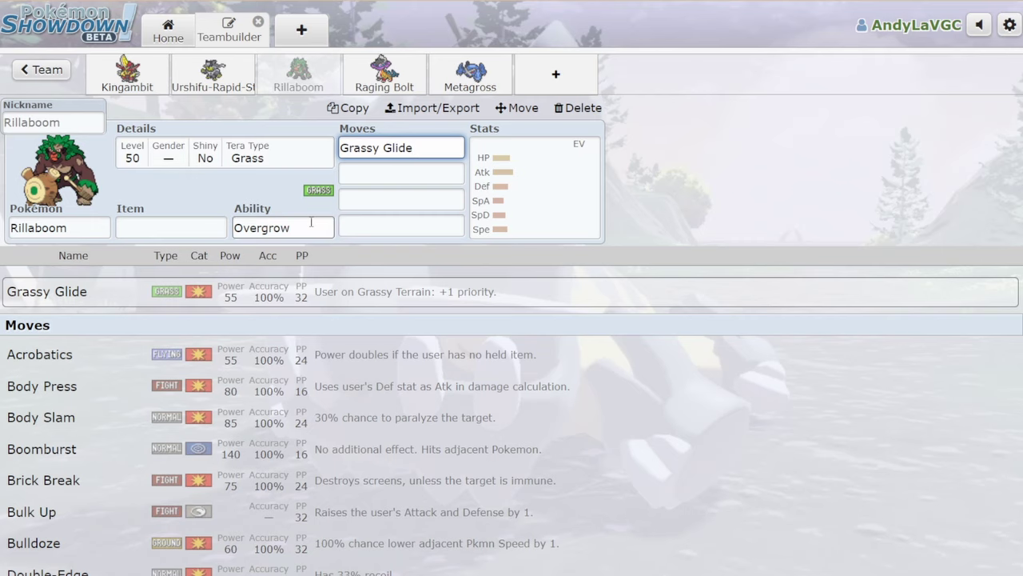
# Equip Rillaboom with Miracle Seed and replace Overgrow with Grassy Surge
pyautogui.click(192, 229)
pyautogui.write('mir')
pyautogui.click(201, 288)
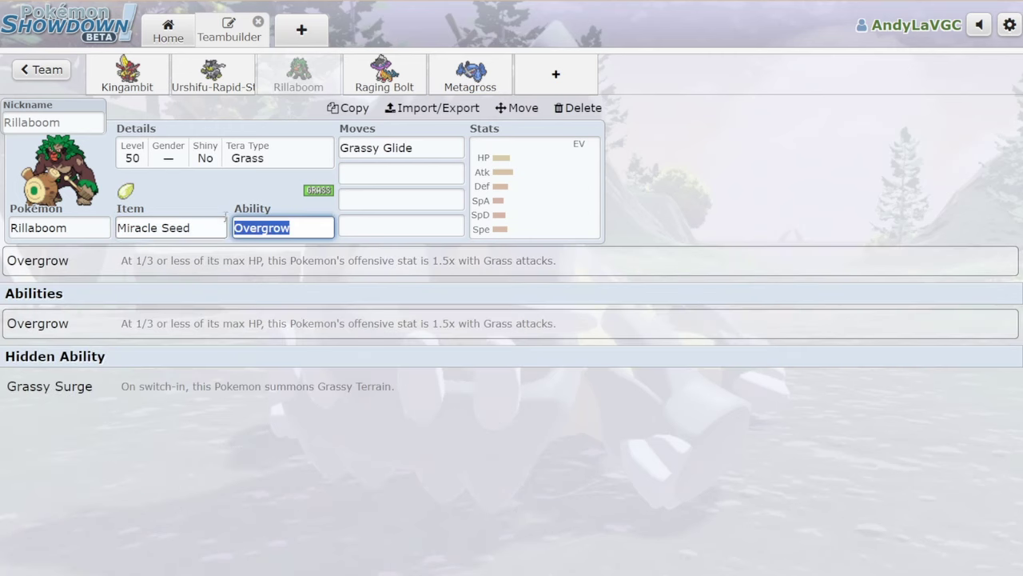
pyautogui.click(142, 392)
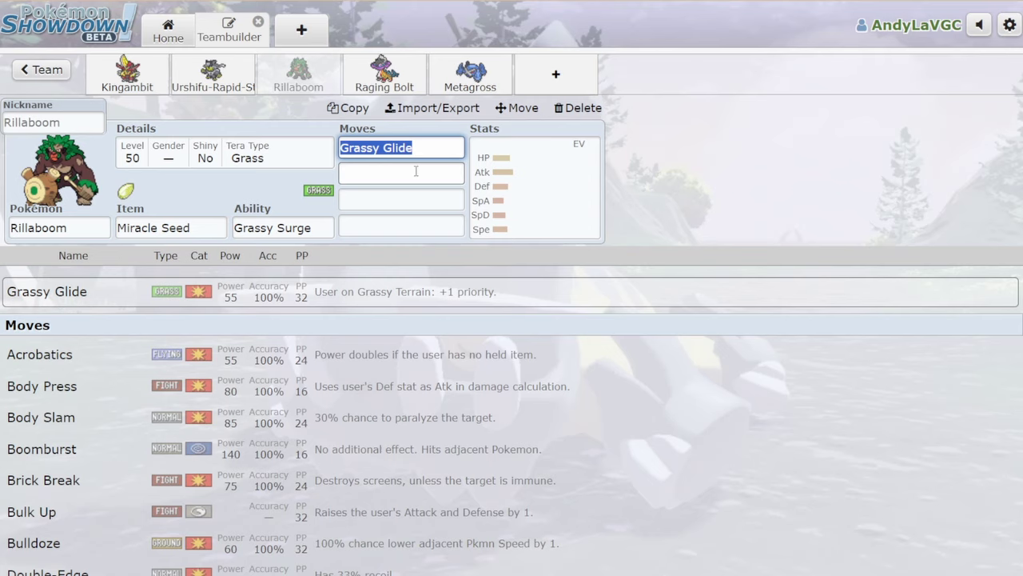
# Open Raging Bolt's Thunderclap set and give it Booster Energy to hold
pyautogui.click(379, 75)
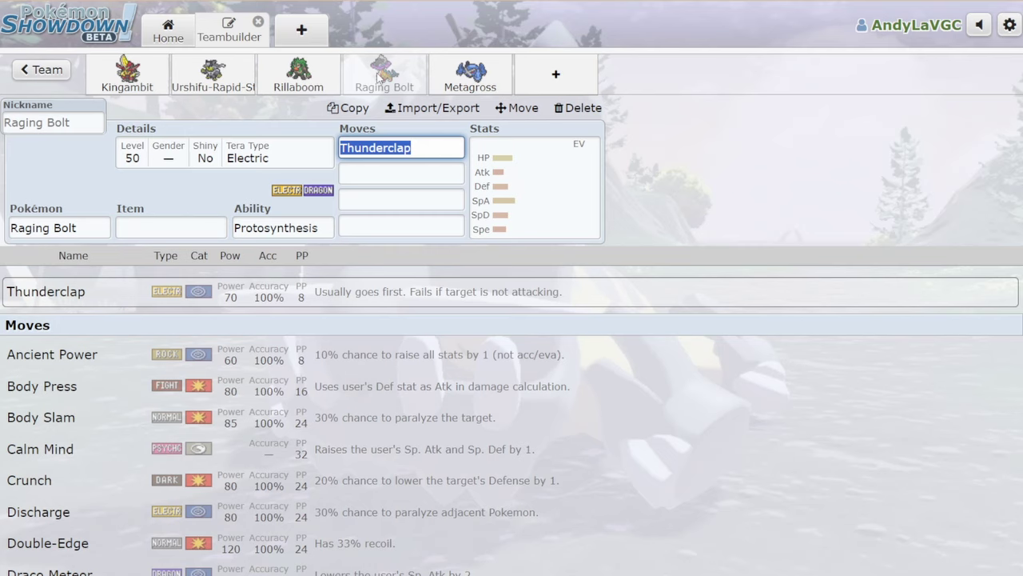
pyautogui.click(432, 147)
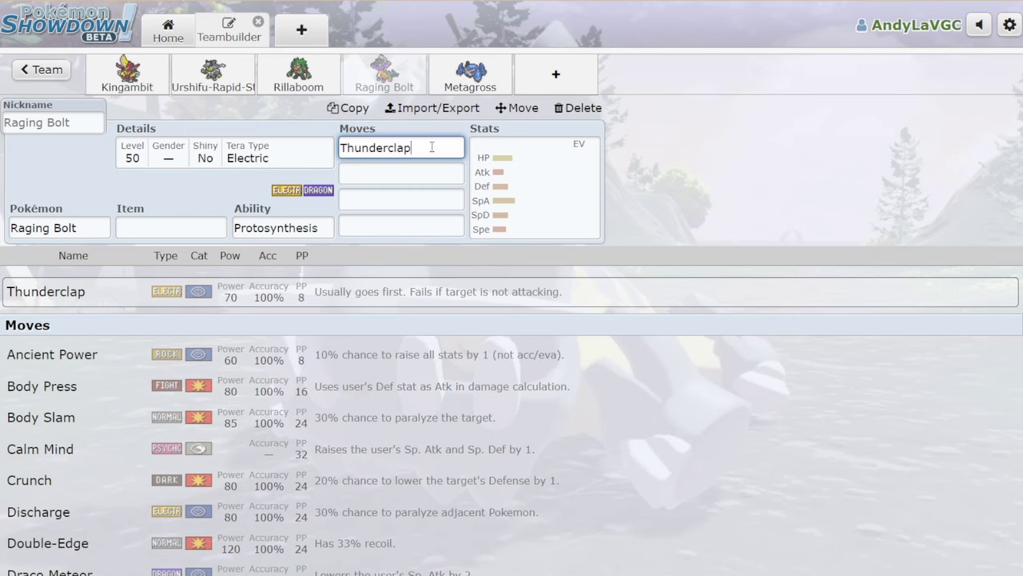
pyautogui.click(149, 230)
pyautogui.write('bo')
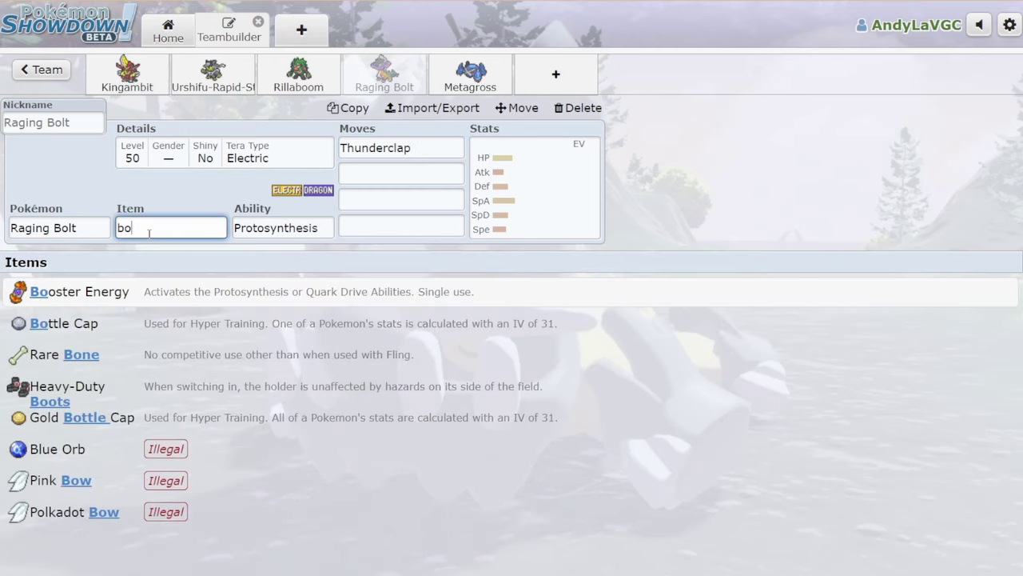
pyautogui.write('os')
pyautogui.click(213, 302)
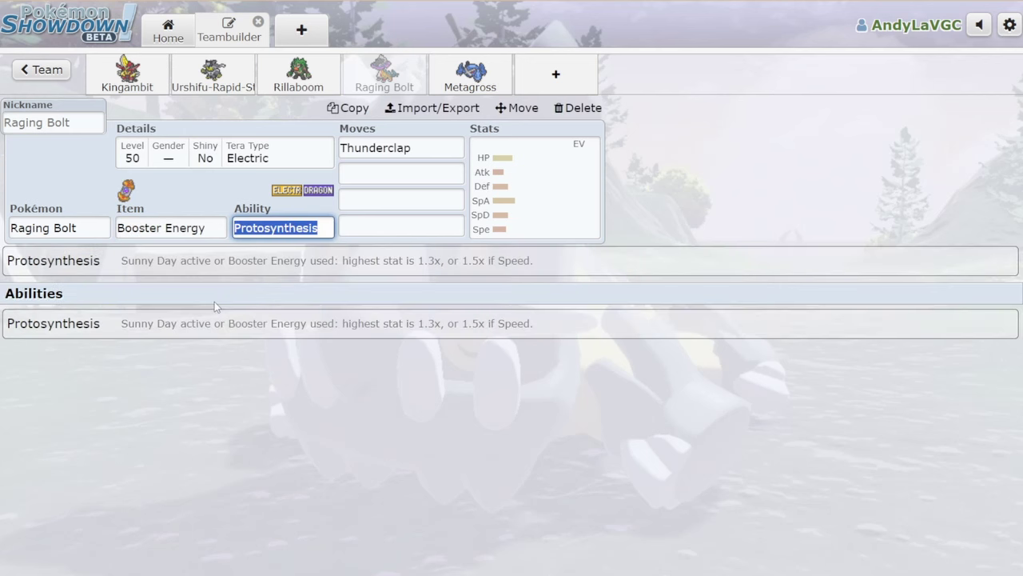
pyautogui.click(403, 179)
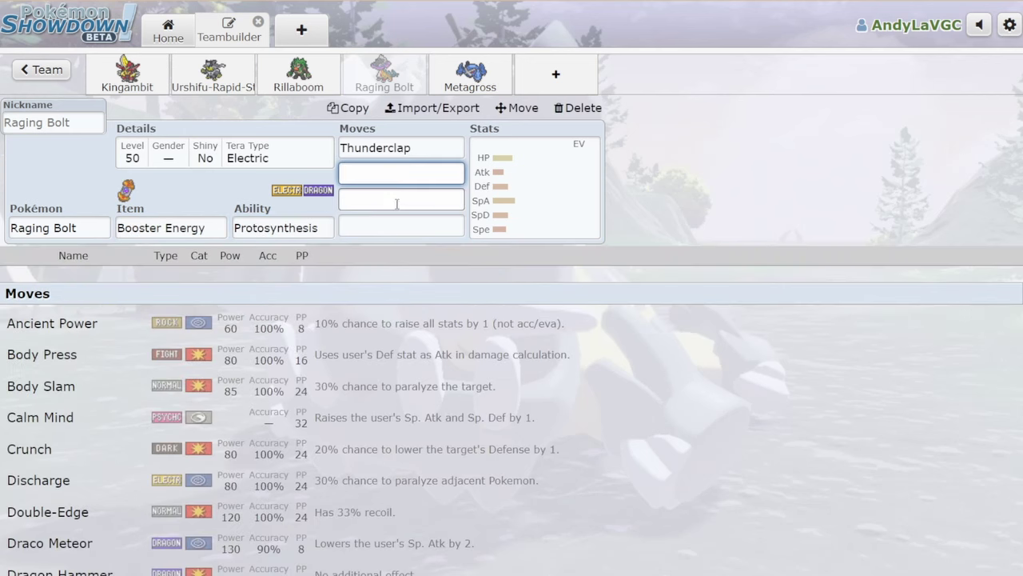
# Check Metagross's Bullet Punch move list, then add a blank slot after Metagross
pyautogui.click(459, 78)
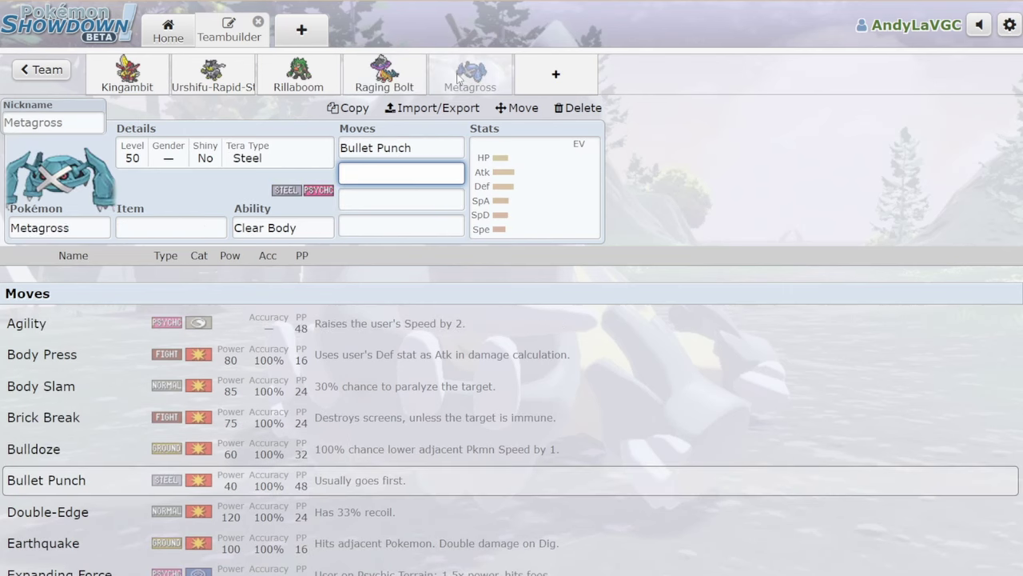
pyautogui.click(454, 146)
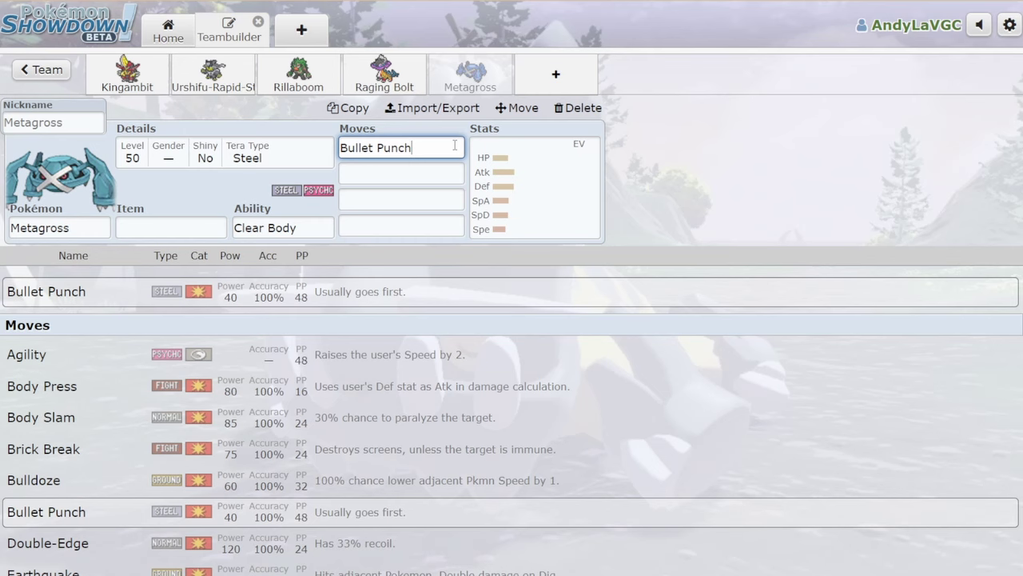
pyautogui.scroll(-4, 339, 390)
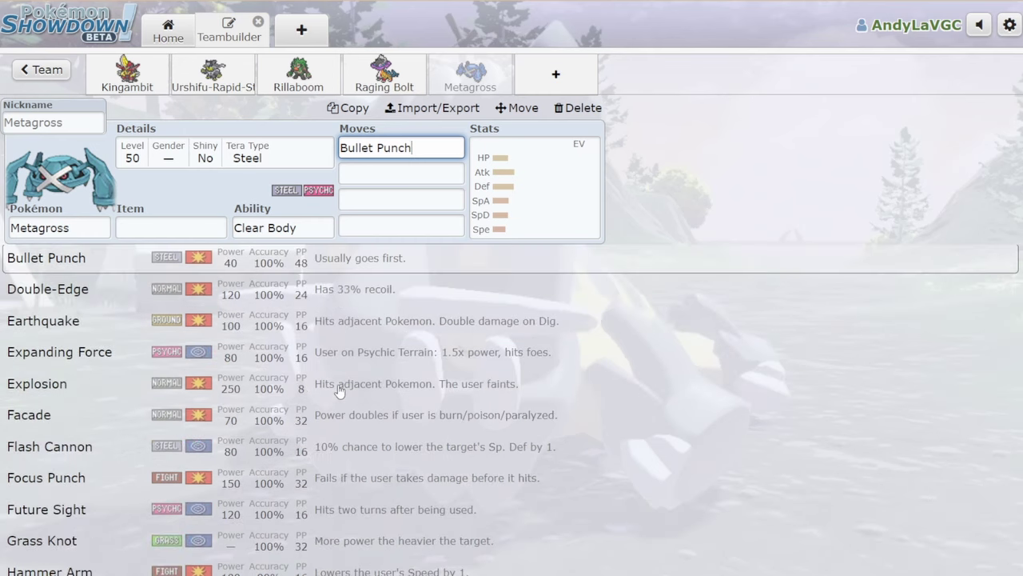
pyautogui.scroll(5, 339, 390)
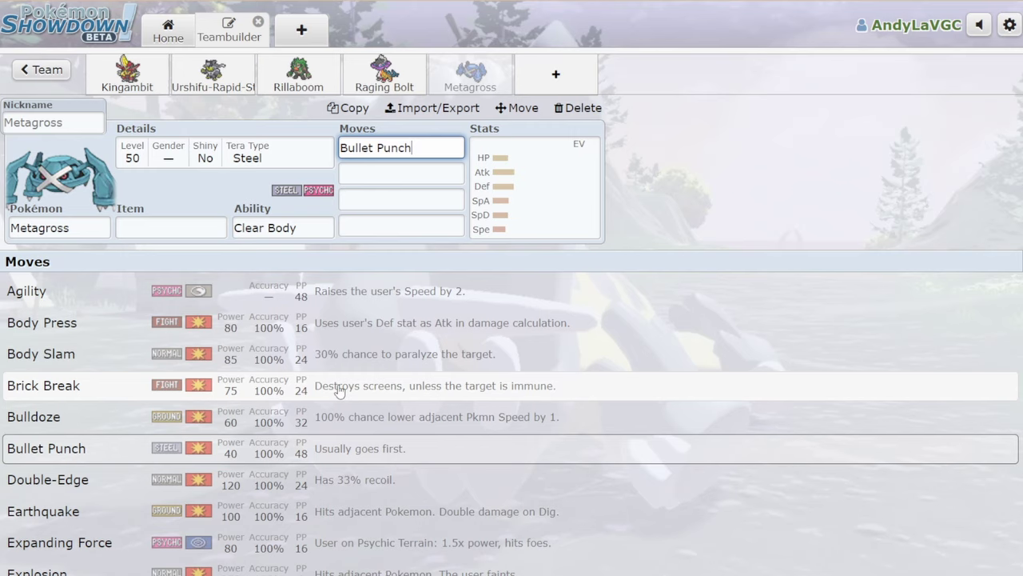
pyautogui.click(546, 92)
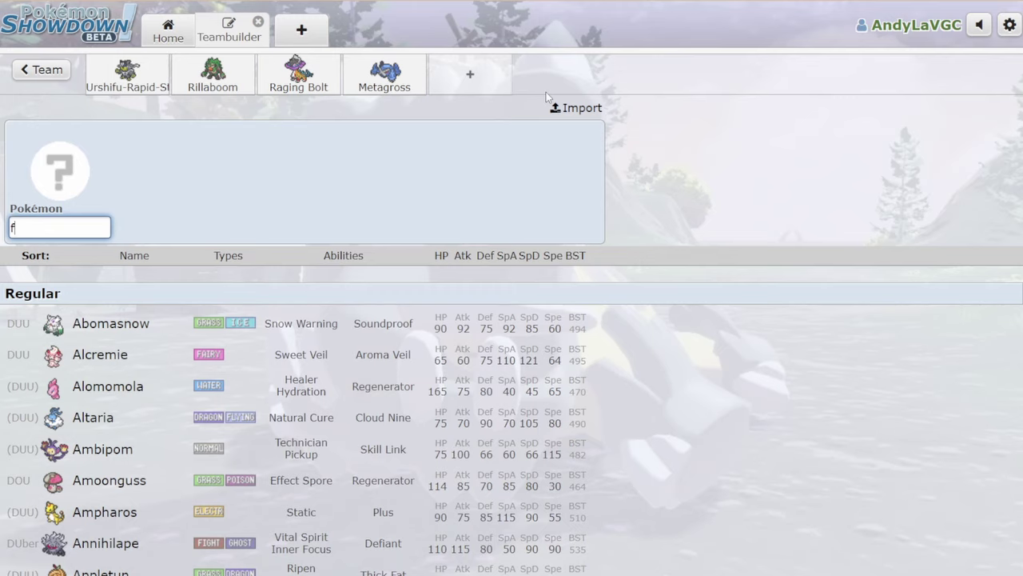
# Search 'flam' to pick Flamigo, then set 'upp' to Upper Hand as its first move
pyautogui.write('flam')
pyautogui.click(372, 297)
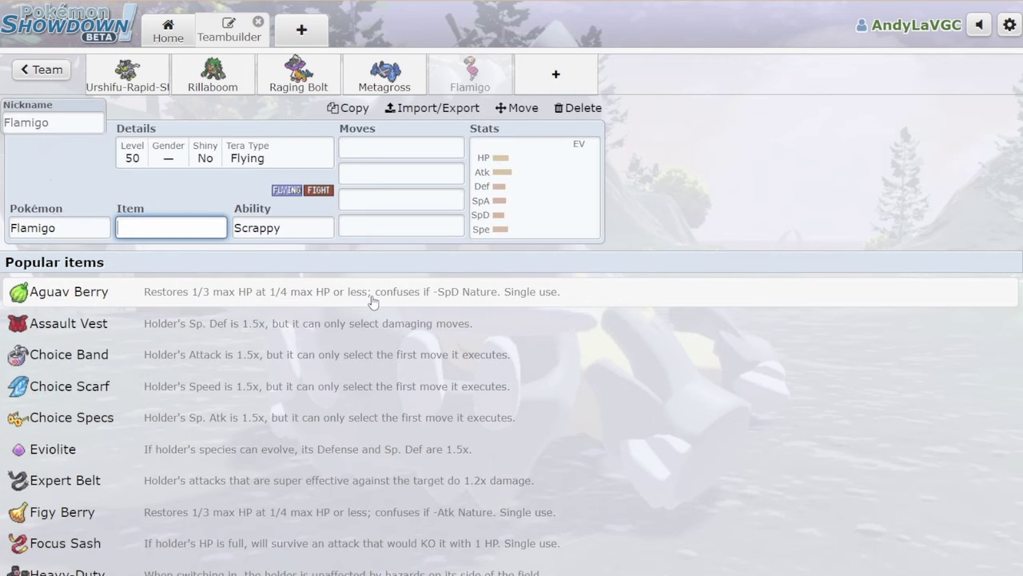
pyautogui.click(379, 146)
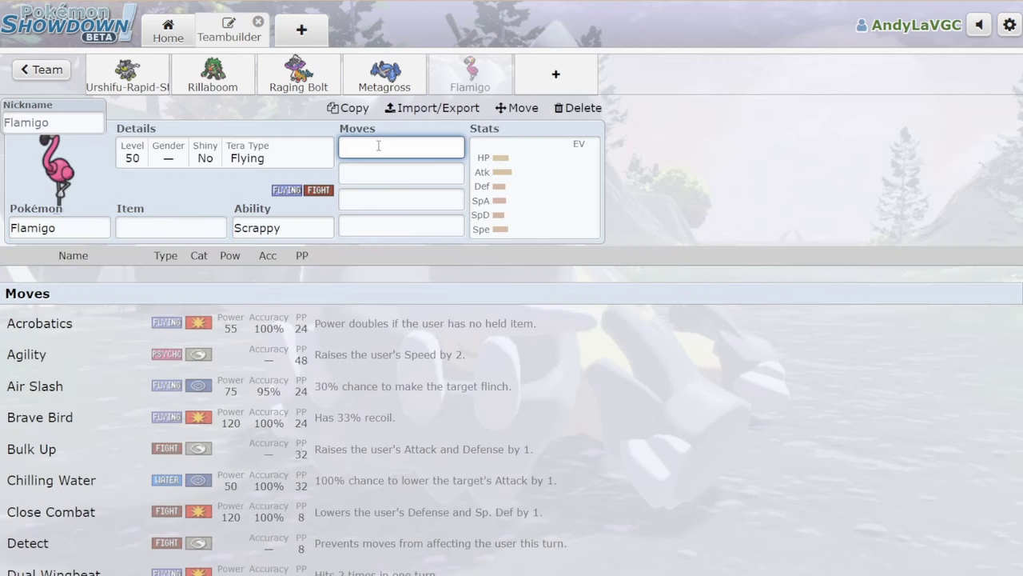
pyautogui.write('upp')
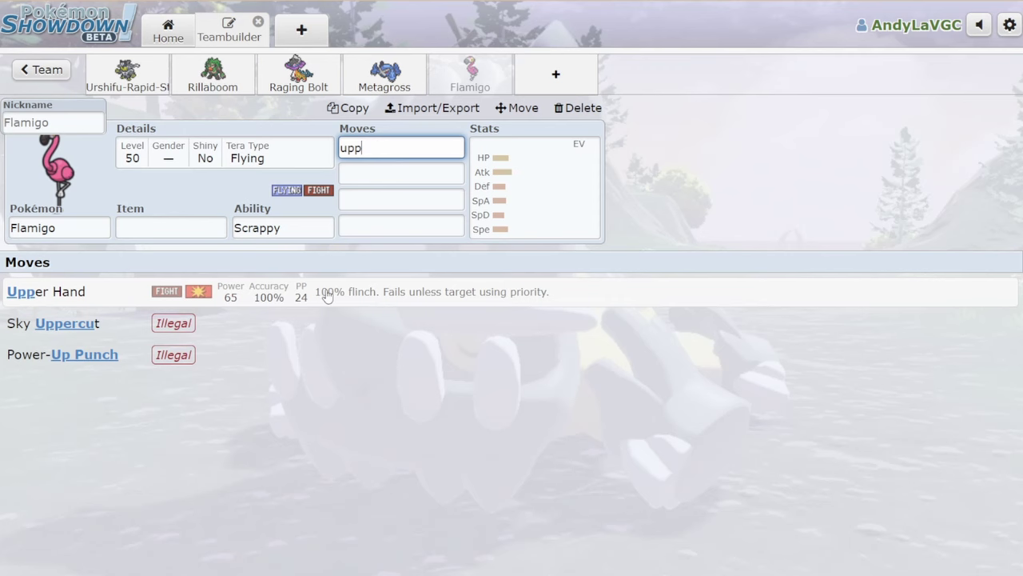
pyautogui.press('Return')
pyautogui.click(453, 148)
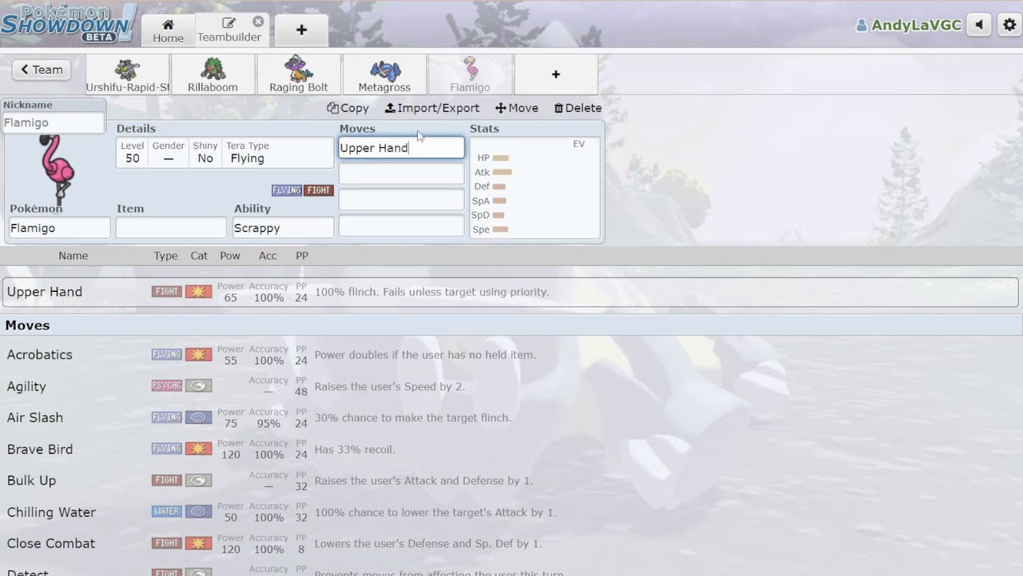
# Open Dragonite's set from the other team and switch to Entei's set and back
pyautogui.click(44, 70)
pyautogui.click(60, 321)
pyautogui.click(192, 65)
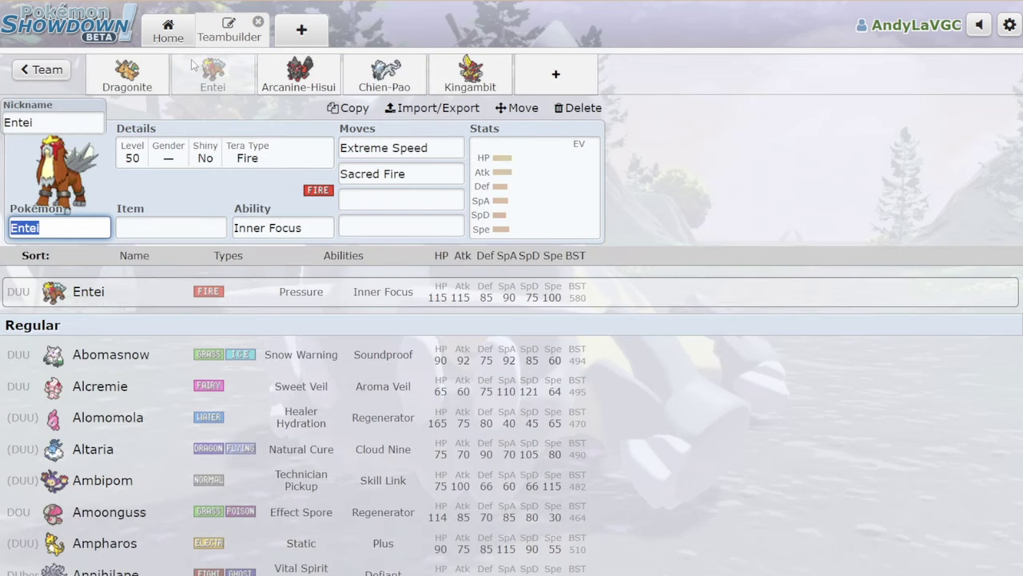
pyautogui.click(146, 68)
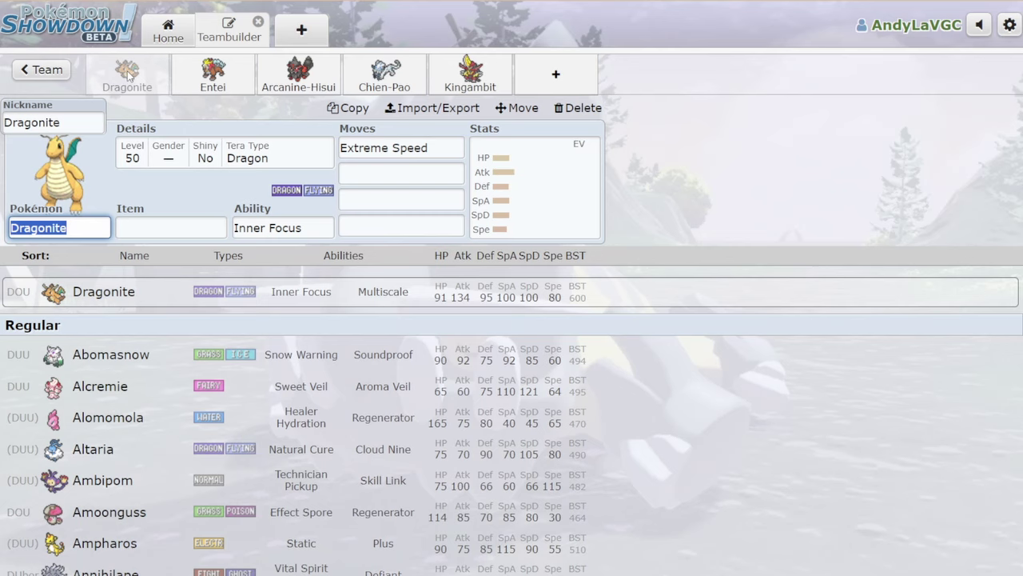
# Compare Dragonite's and Entei's EV and IV spreads, then return to the team overview
pyautogui.click(497, 181)
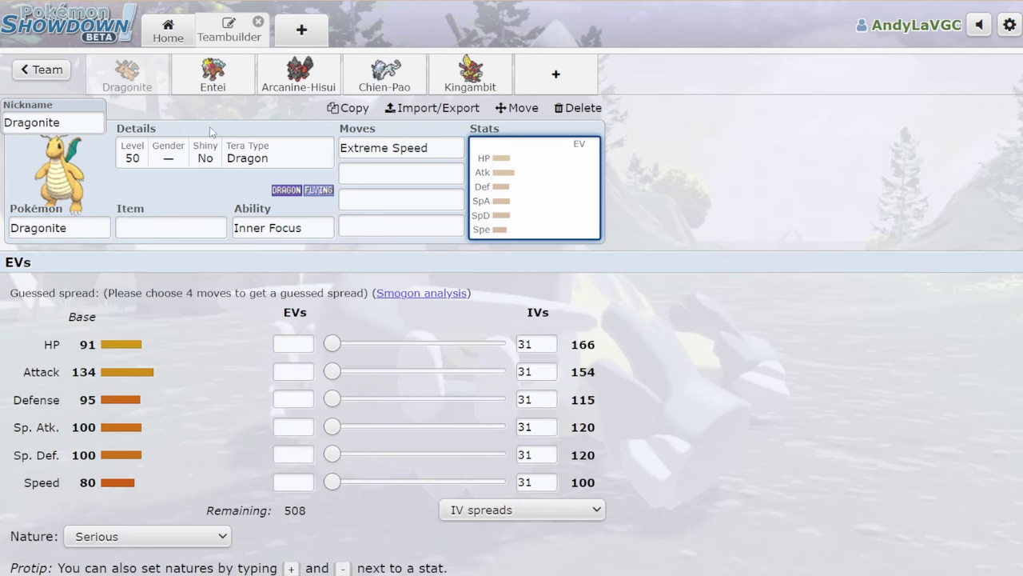
pyautogui.click(201, 92)
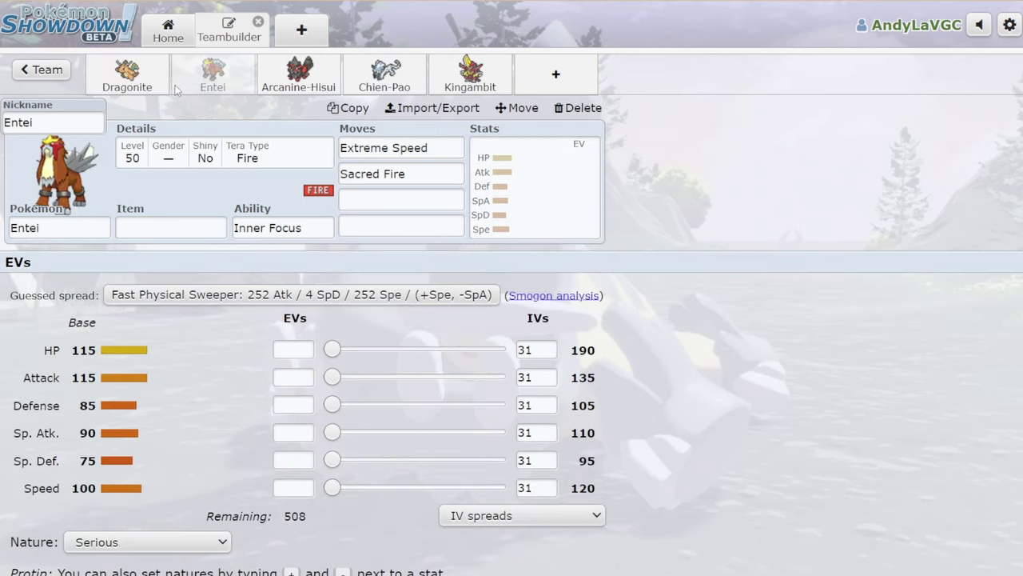
pyautogui.click(127, 76)
pyautogui.click(213, 78)
pyautogui.click(166, 78)
pyautogui.click(212, 76)
pyautogui.click(45, 73)
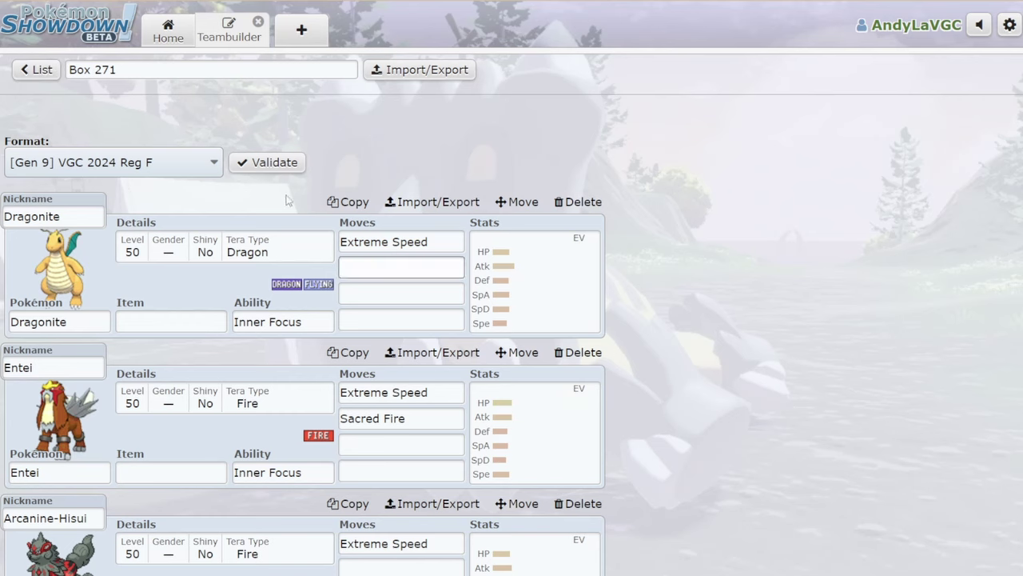
# Scroll down the team list and open Flamigo's set at its Upper Hand move
pyautogui.scroll(-7, 179, 369)
pyautogui.scroll(-5, 178, 368)
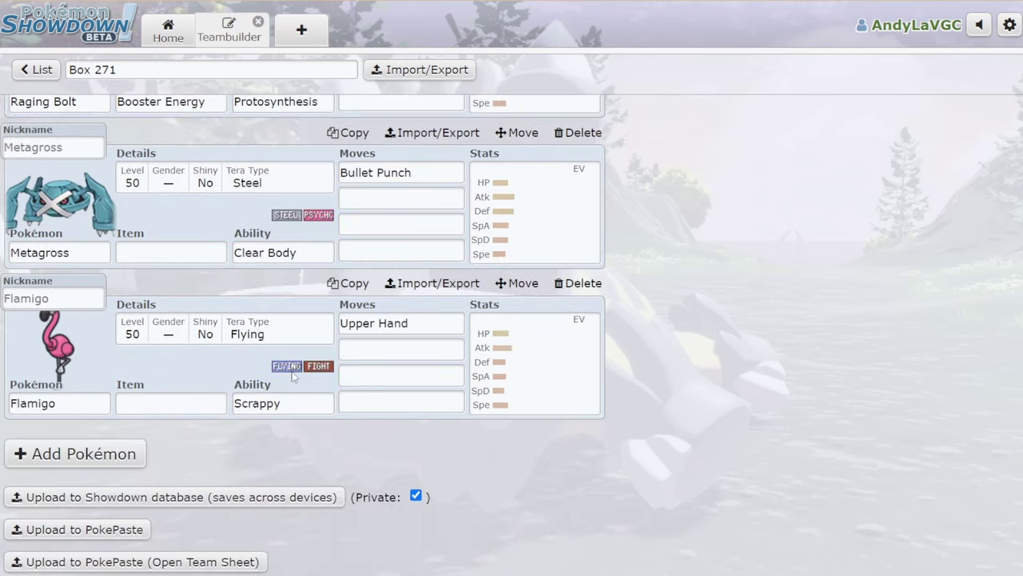
pyautogui.click(407, 334)
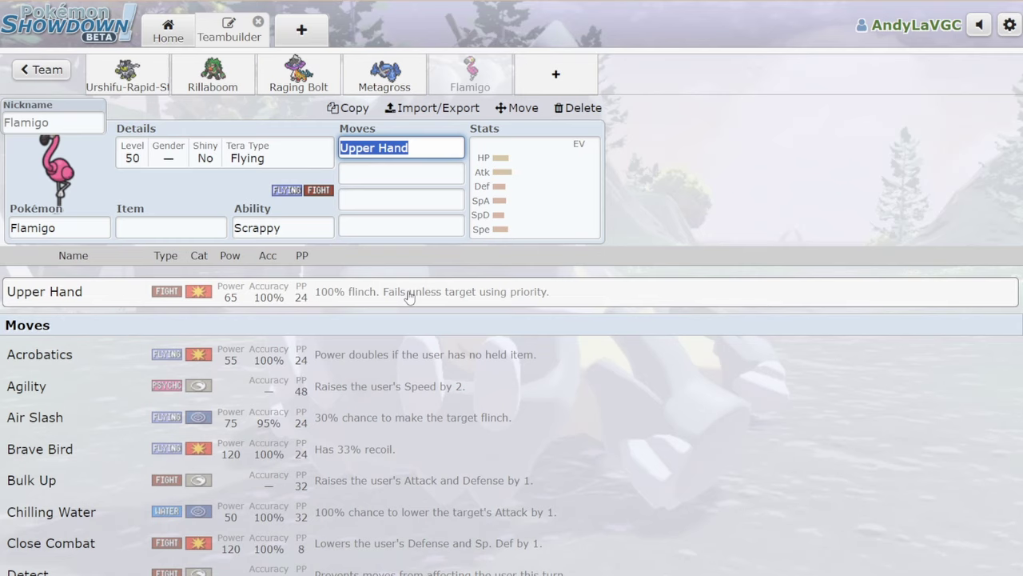
# Flip through Rillaboom's and Metagross's sets before landing on Flamigo's
pyautogui.click(188, 77)
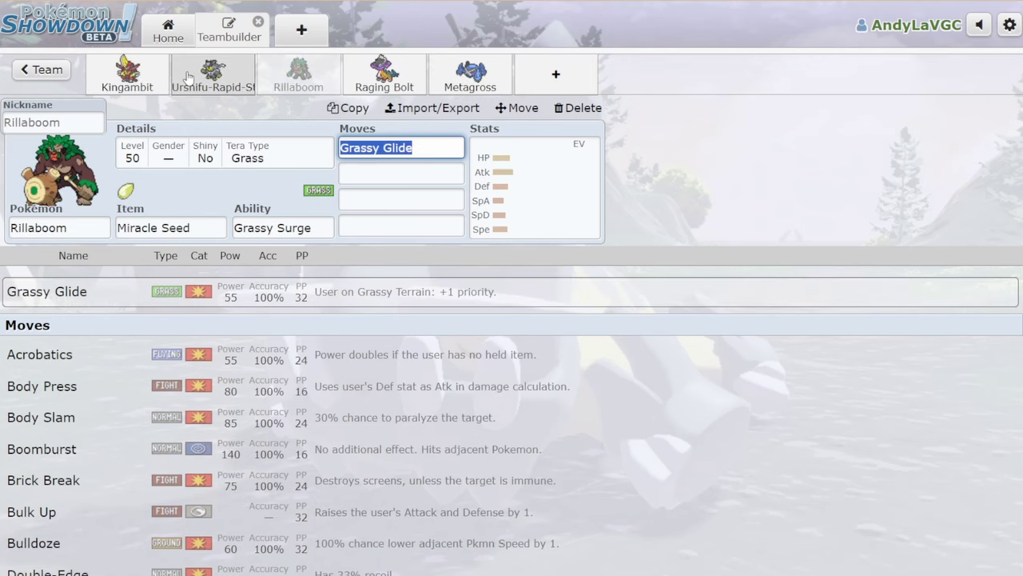
pyautogui.click(496, 74)
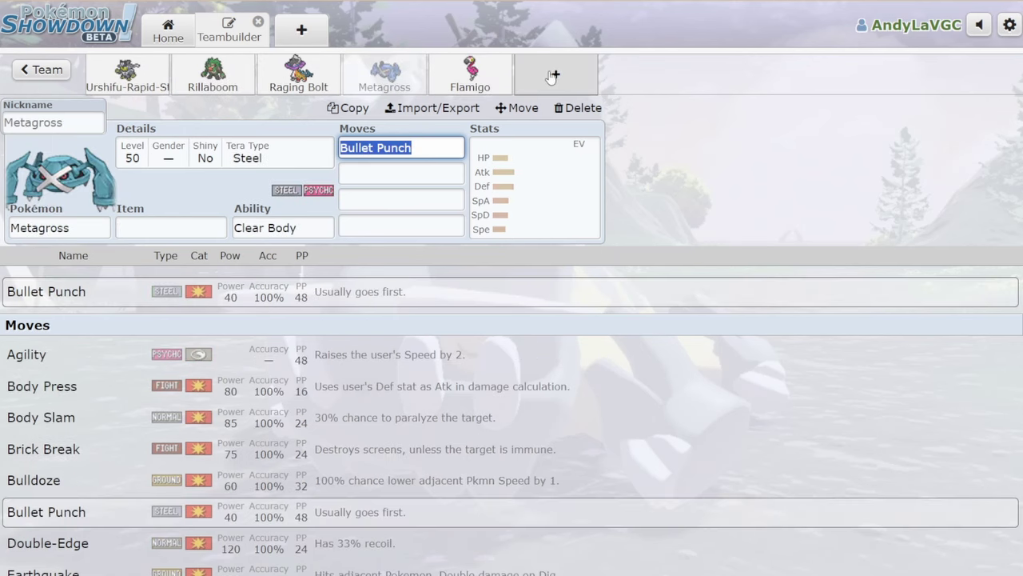
pyautogui.click(495, 74)
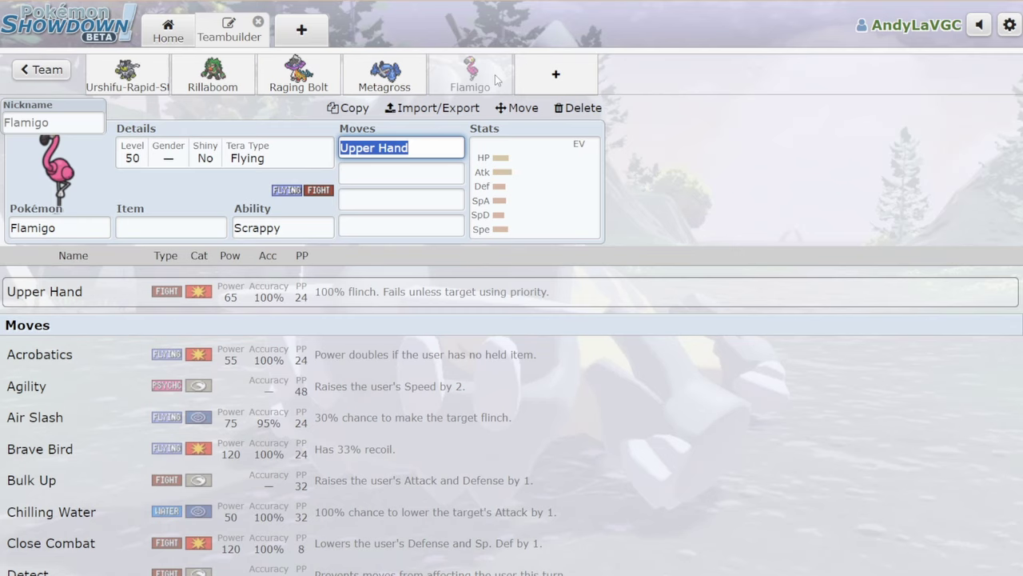
# Set 'qu' to Quick Guard as Flamigo's second move and review both moves' details
pyautogui.click(388, 176)
pyautogui.write('qu')
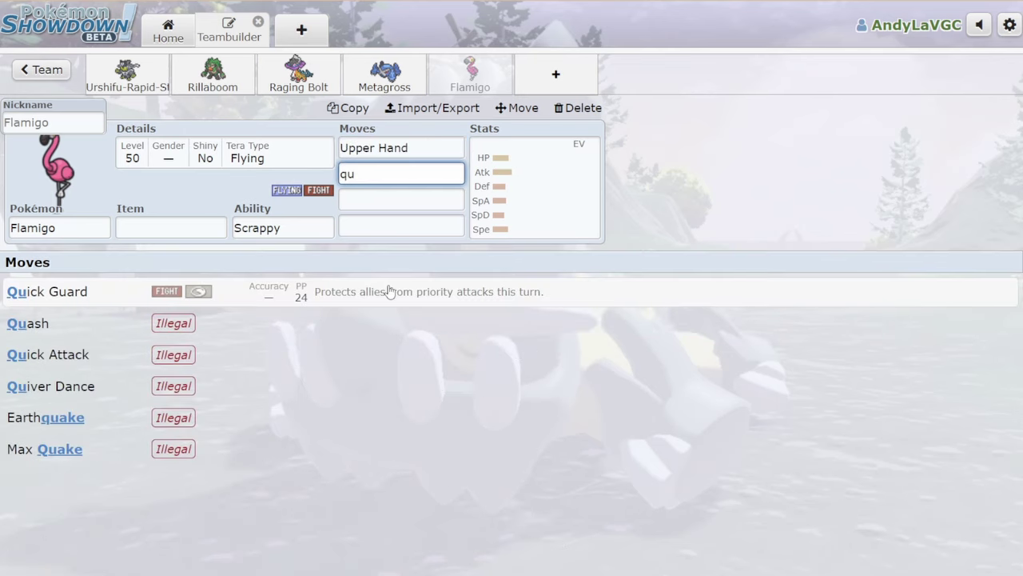
pyautogui.click(390, 290)
pyautogui.click(418, 175)
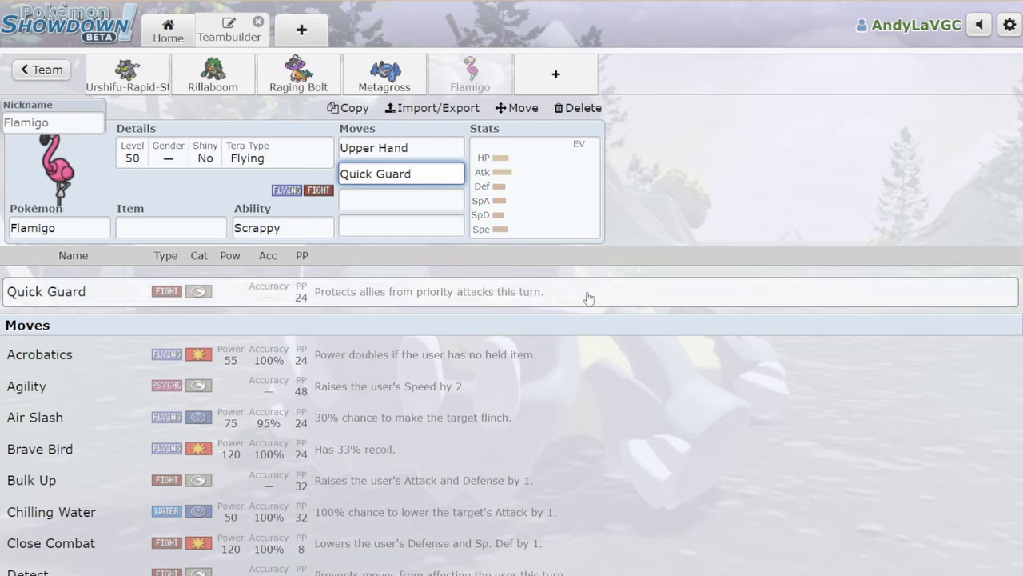
pyautogui.click(433, 145)
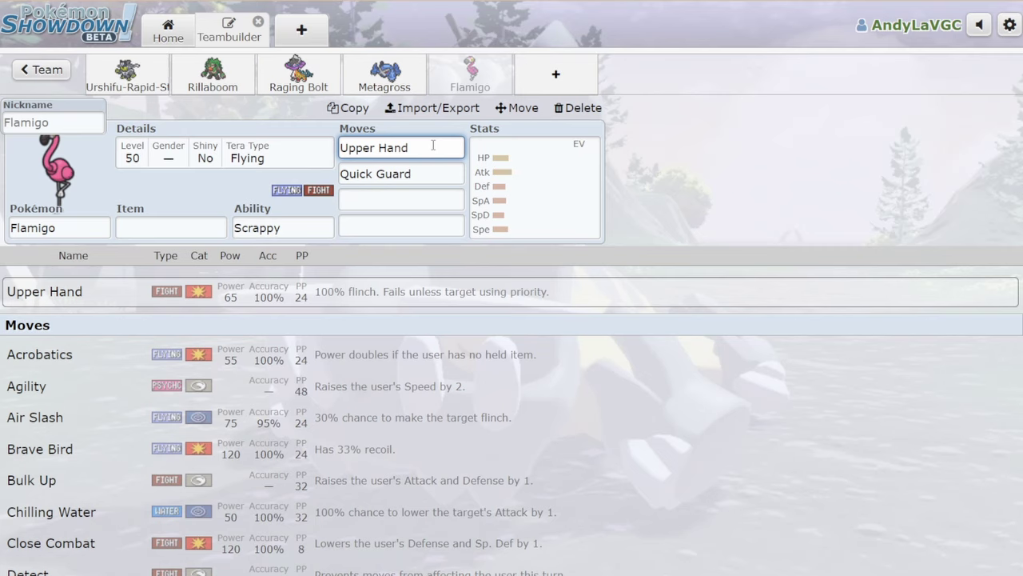
pyautogui.click(398, 87)
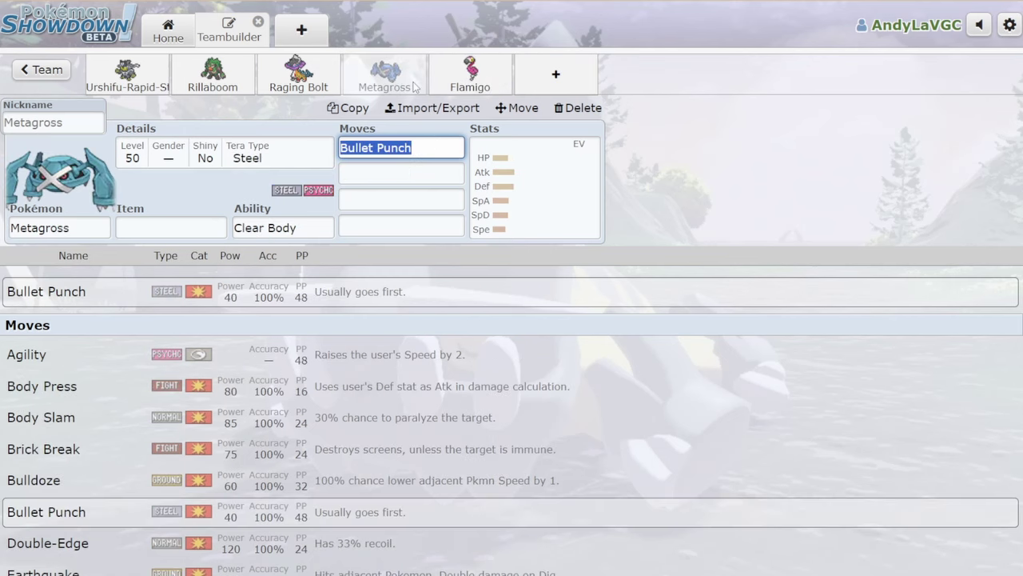
pyautogui.click(432, 83)
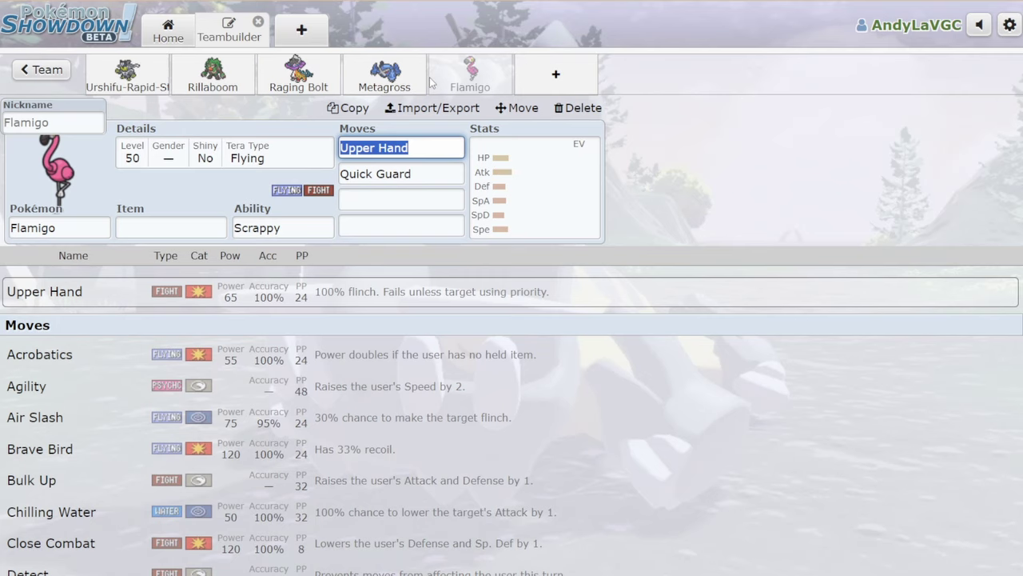
# Add Palafin via 'pala', try a first move, then delete it from the team
pyautogui.click(542, 60)
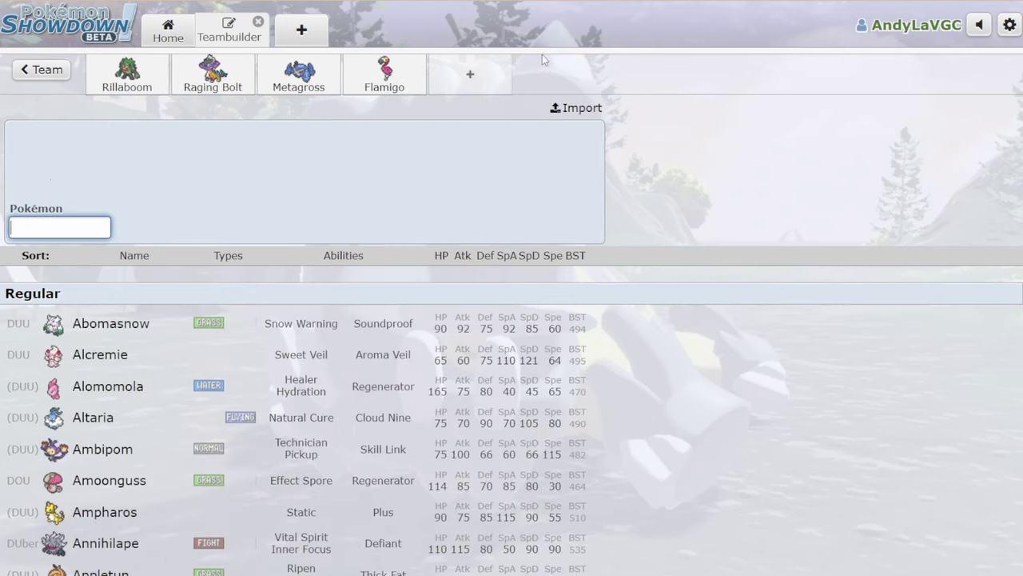
pyautogui.write('pala')
pyautogui.press('Return')
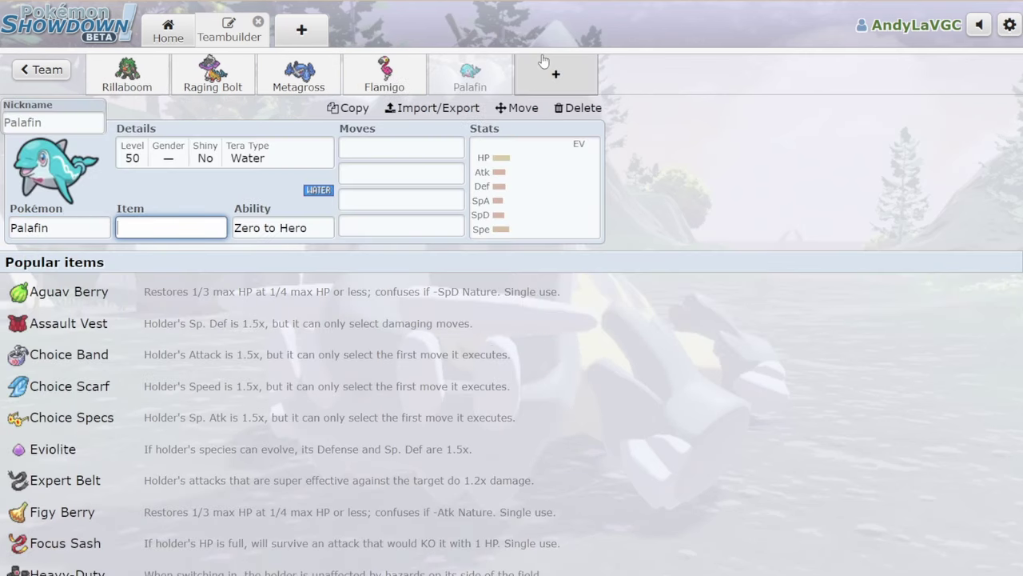
pyautogui.click(352, 144)
pyautogui.write('q')
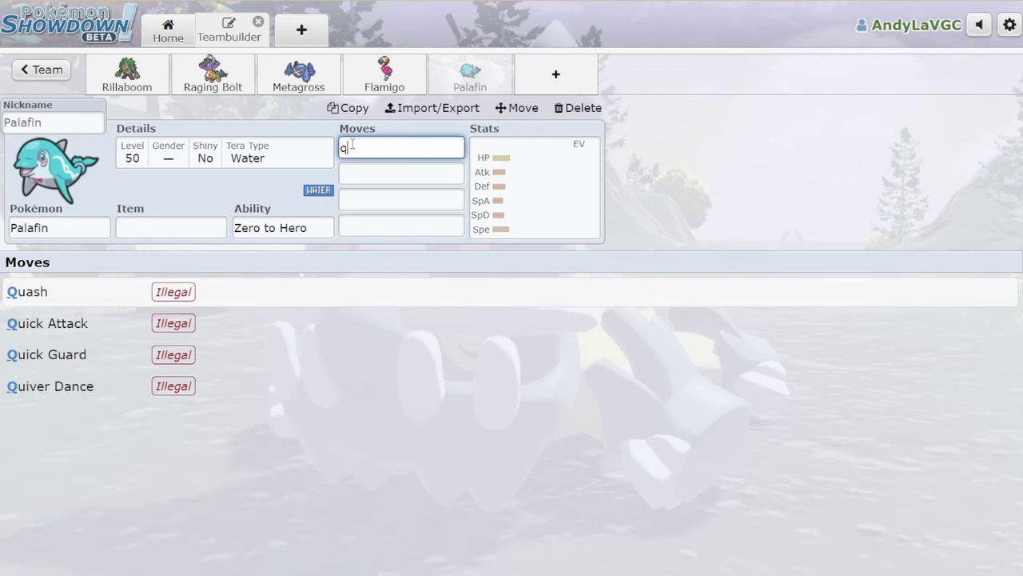
pyautogui.press('BackSpace')
pyautogui.click(577, 108)
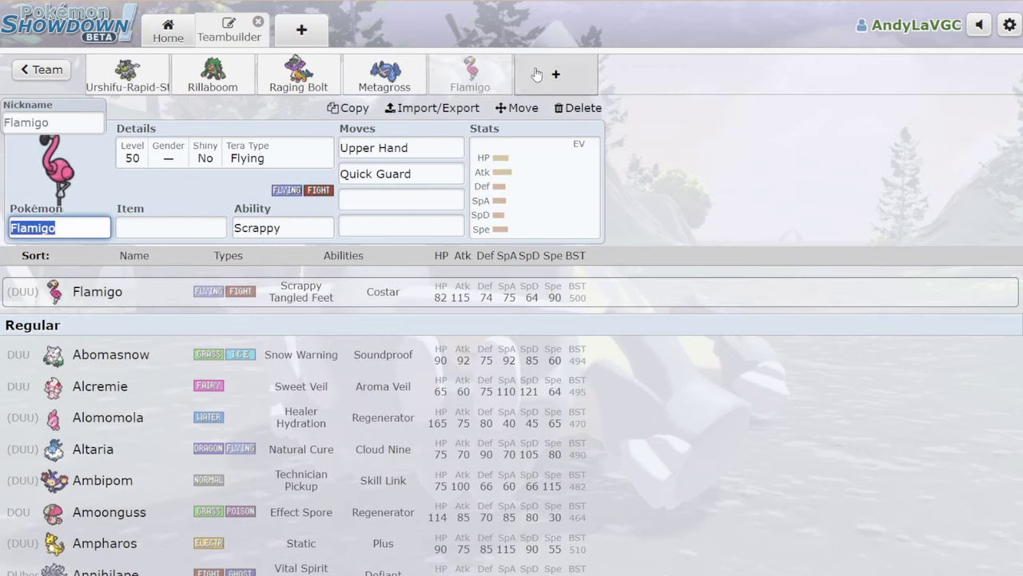
# Re-add Palafin with 'pala' and clear a test letter from its first move
pyautogui.write('pala')
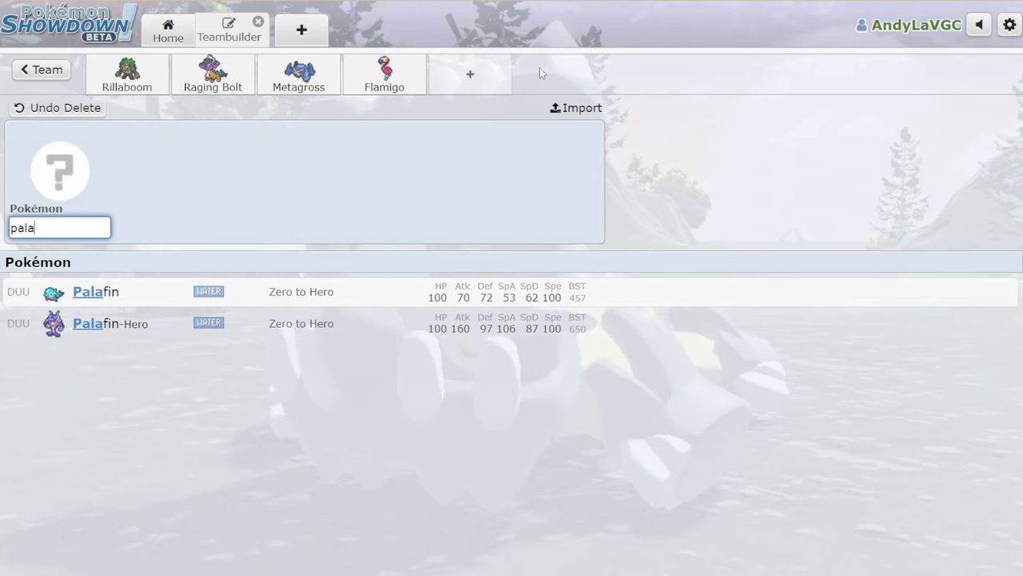
pyautogui.press('Return')
pyautogui.click(373, 146)
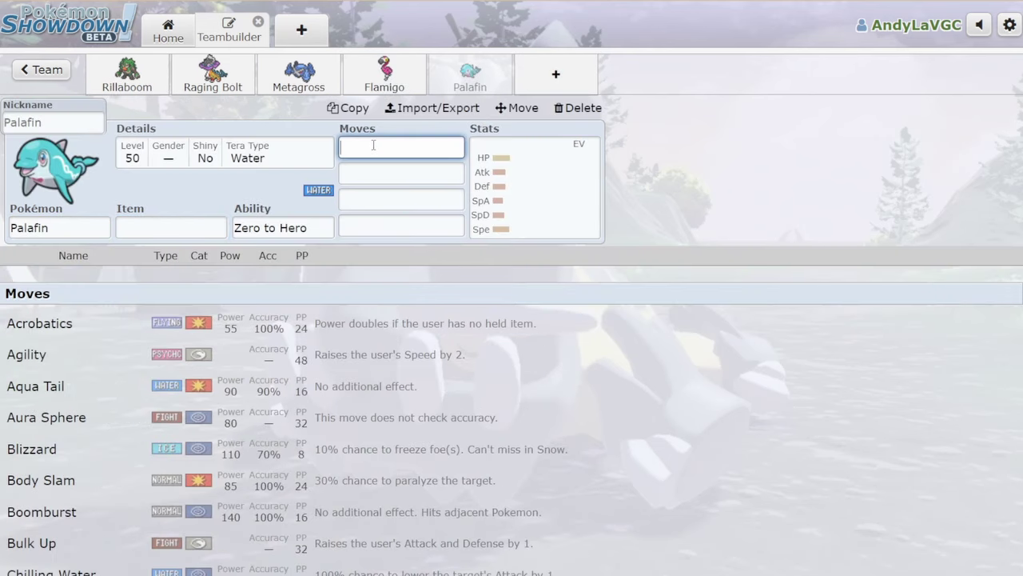
pyautogui.write('u')
pyautogui.press('BackSpace')
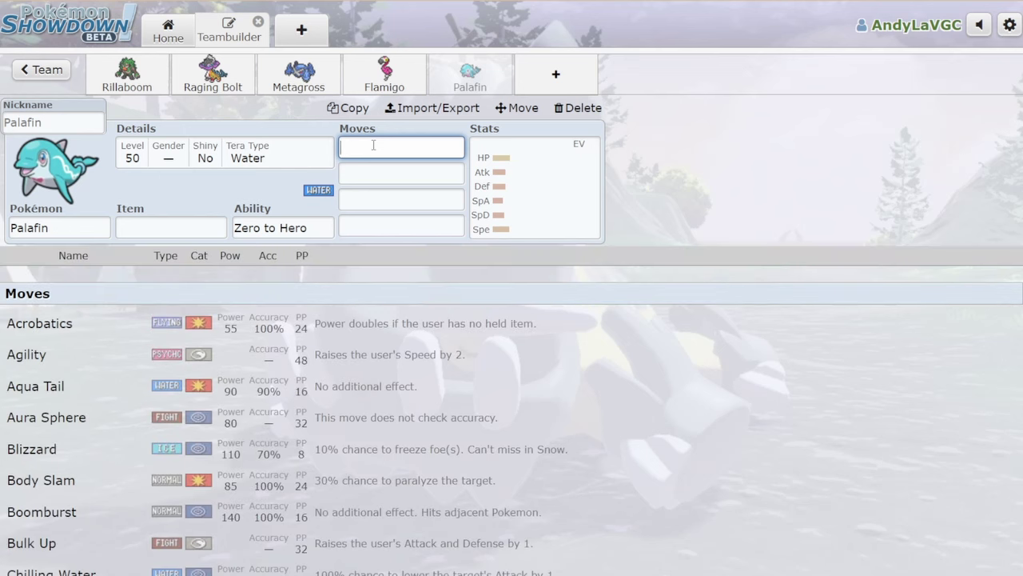
# Delete Palafin's set from the team
pyautogui.click(578, 107)
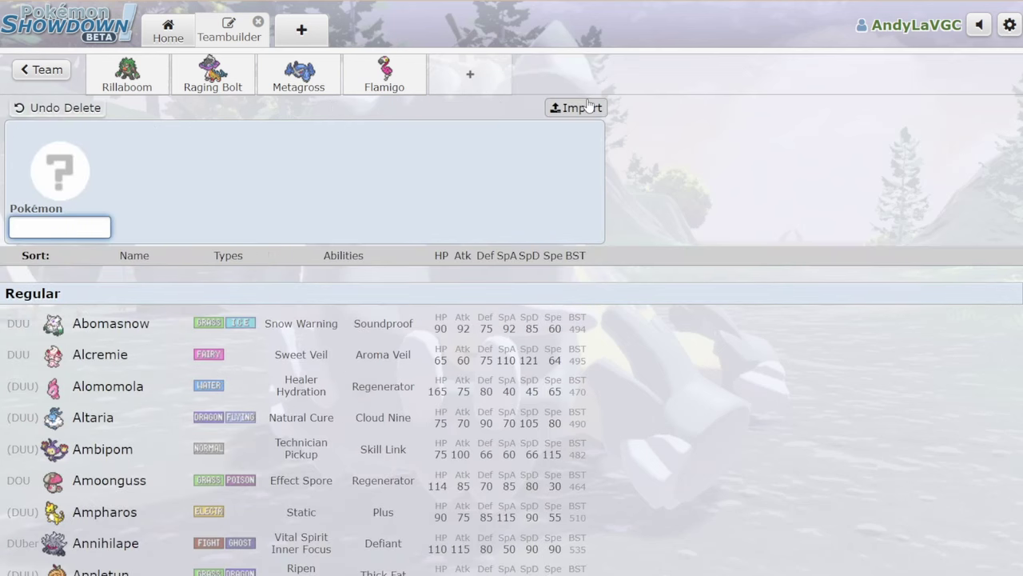